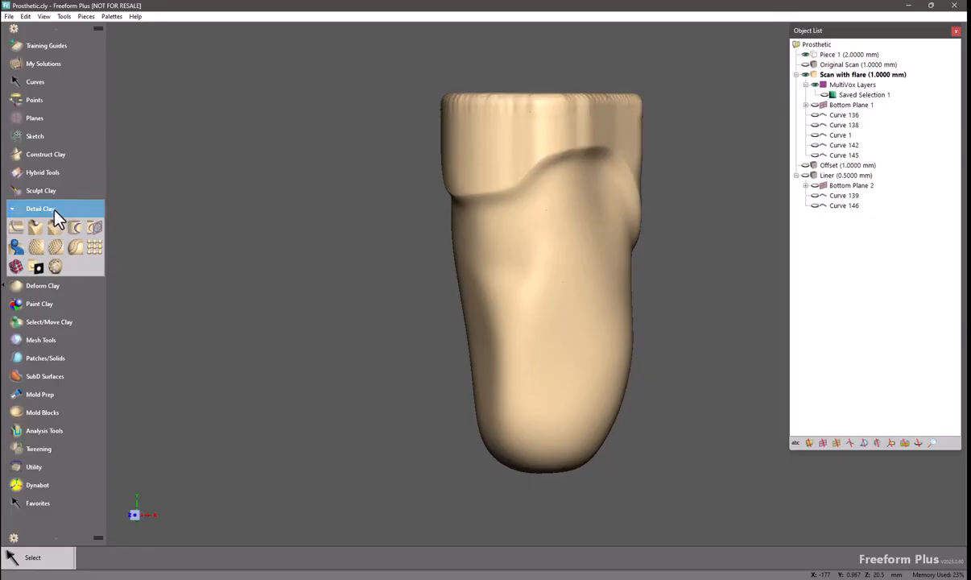
Start the Perforate tool and paint the lower part of the socket as the perforation region
click(57, 267)
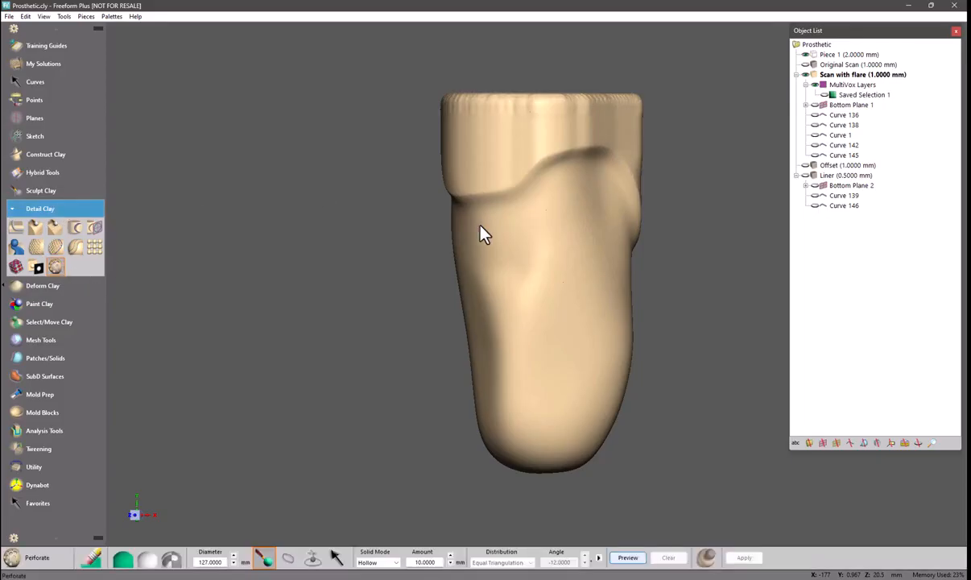
middle_drag(476, 229, 512, 233)
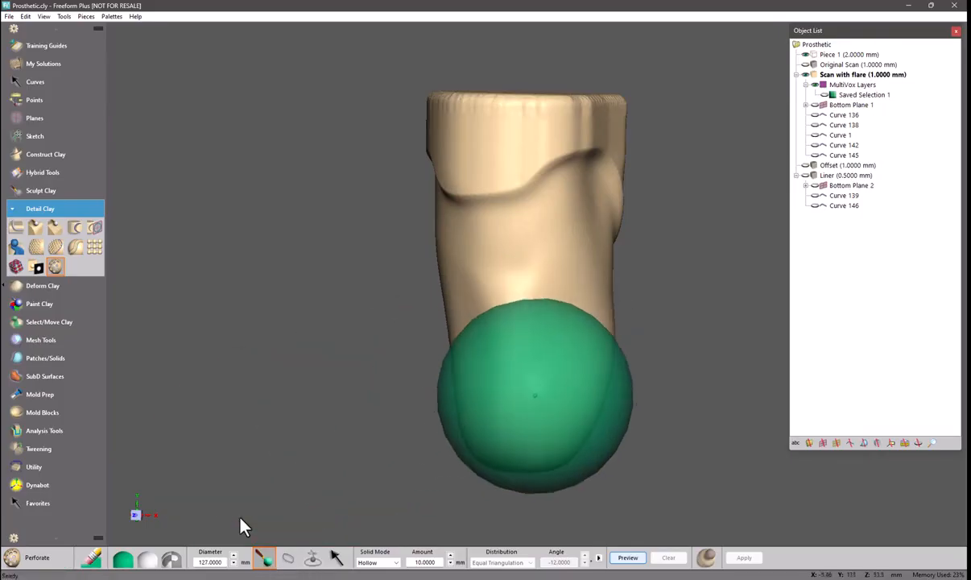
drag(536, 395, 538, 397)
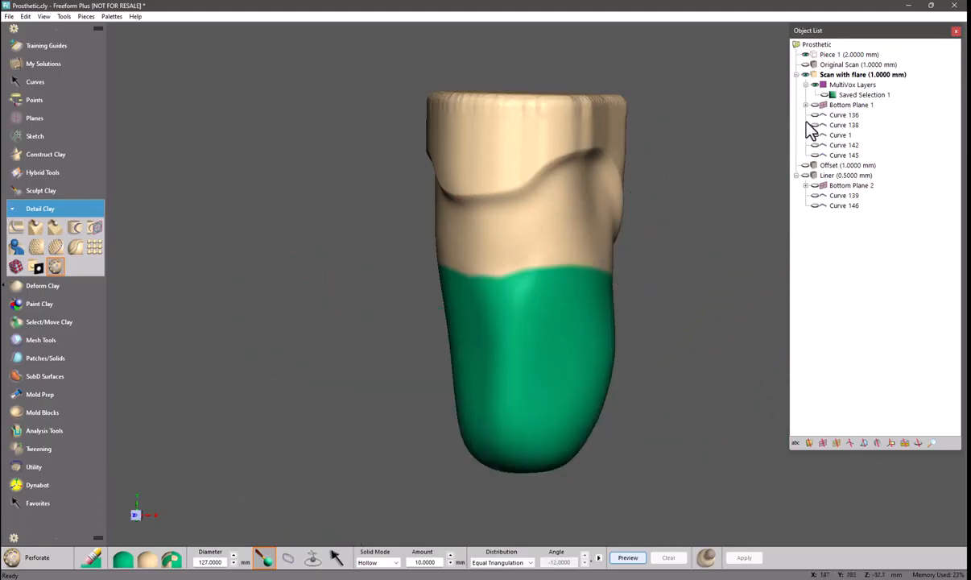
Recall Saved Selection 1 onto the current perforation region
click(823, 95)
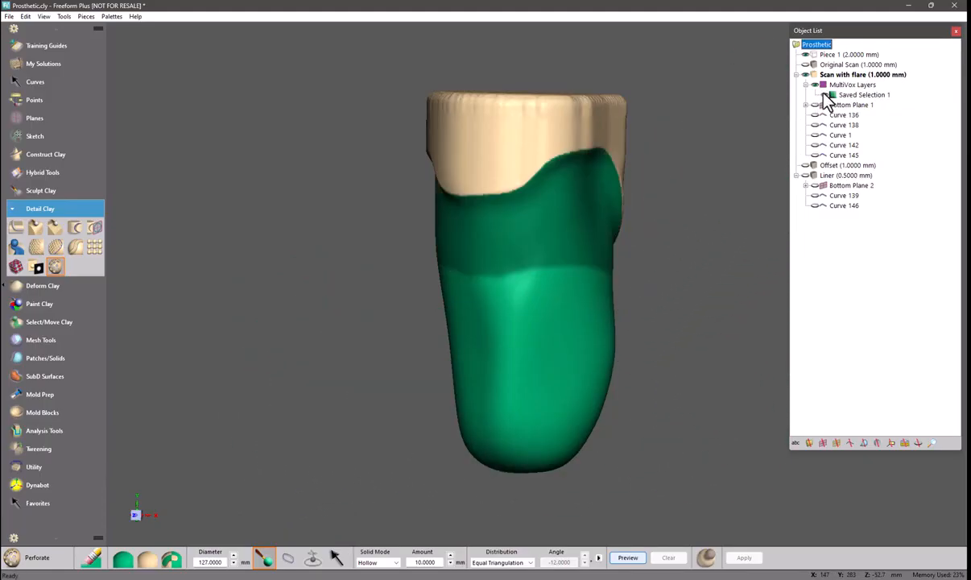
right_click(838, 95)
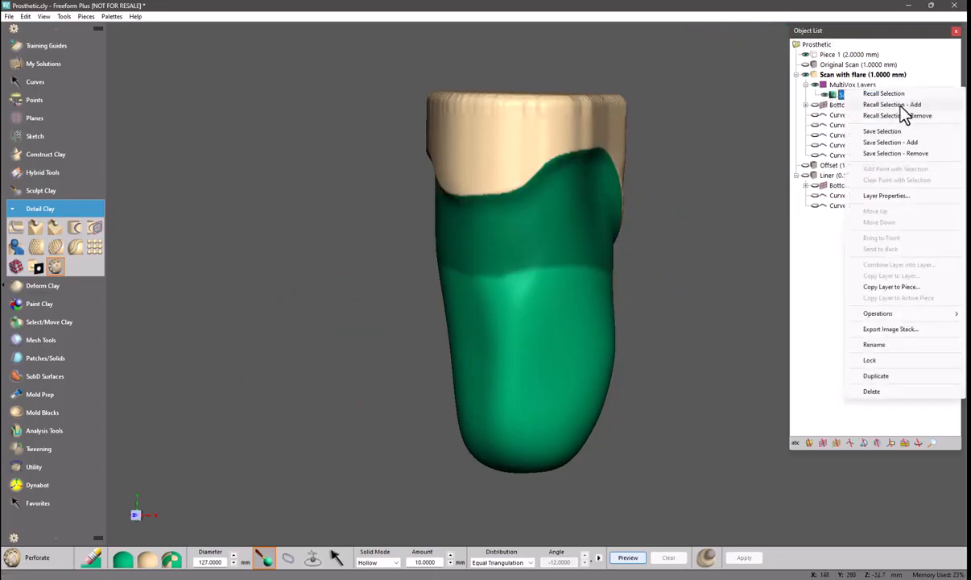
click(902, 114)
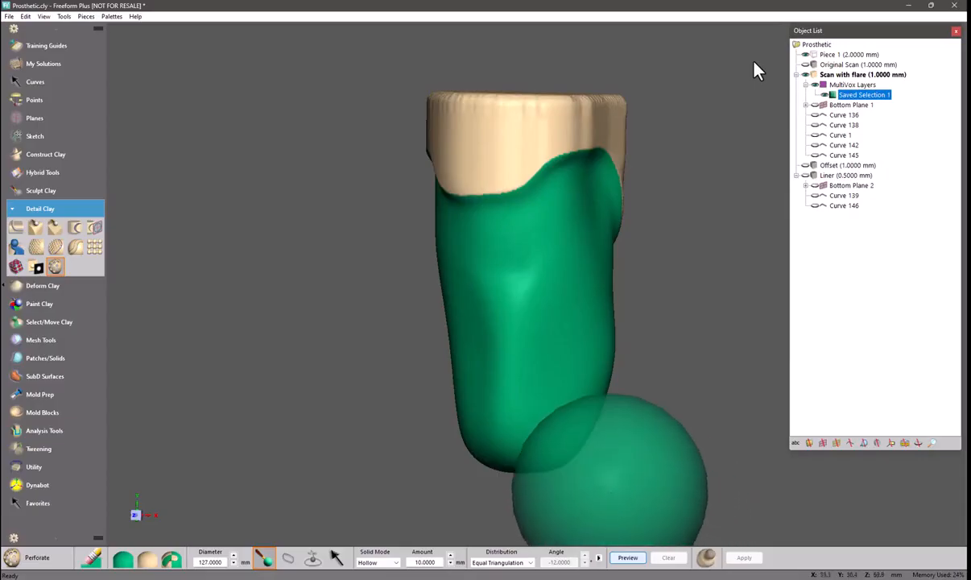
Preview the perforation pattern on the selected region of the scan
click(625, 559)
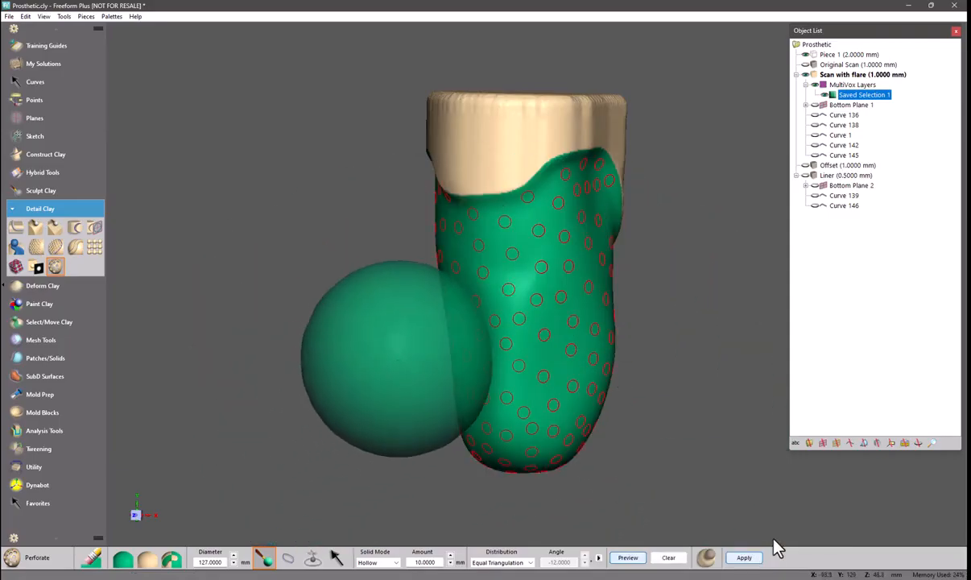
key(space)
key(space)
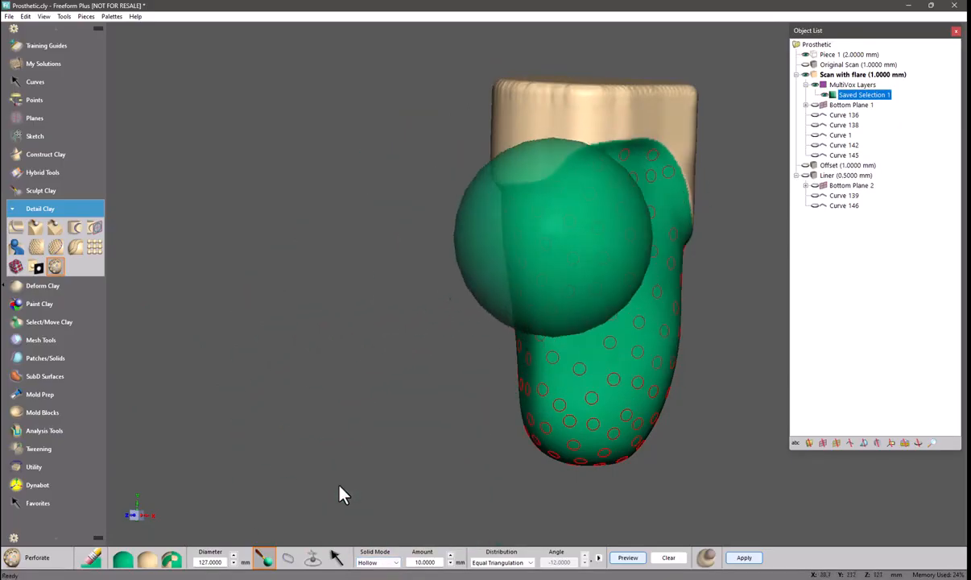
Apply the perforation with Hollow solid mode to the selected region
click(379, 562)
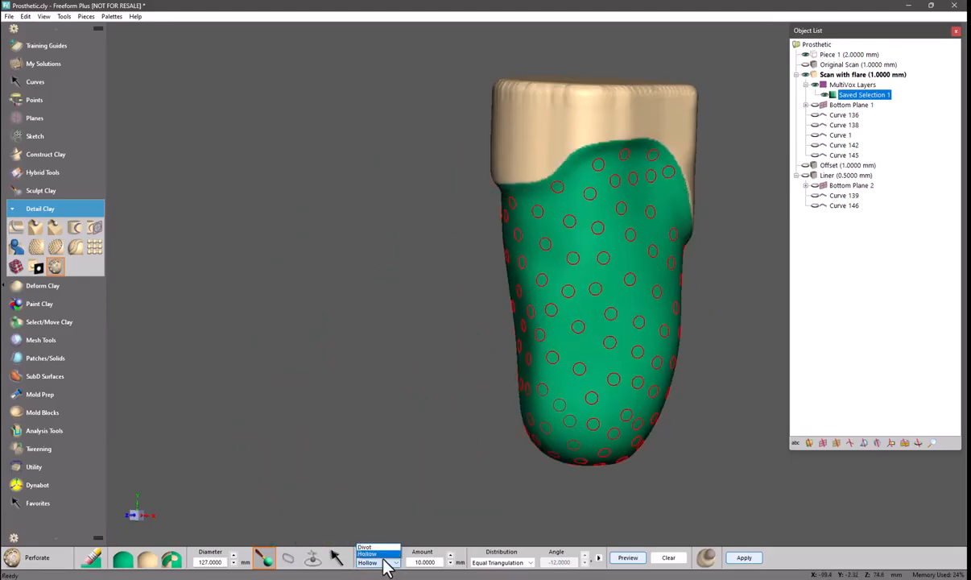
click(370, 469)
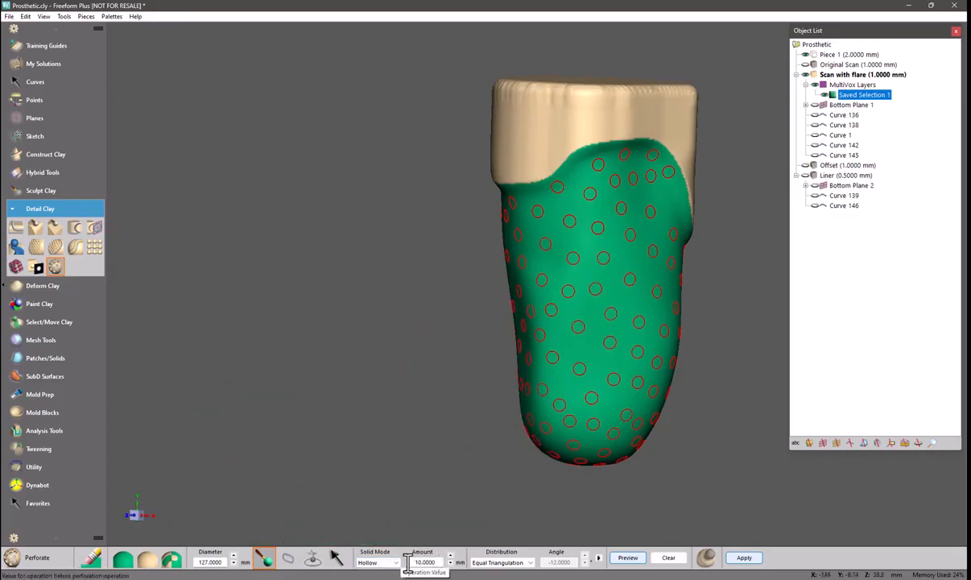
click(751, 561)
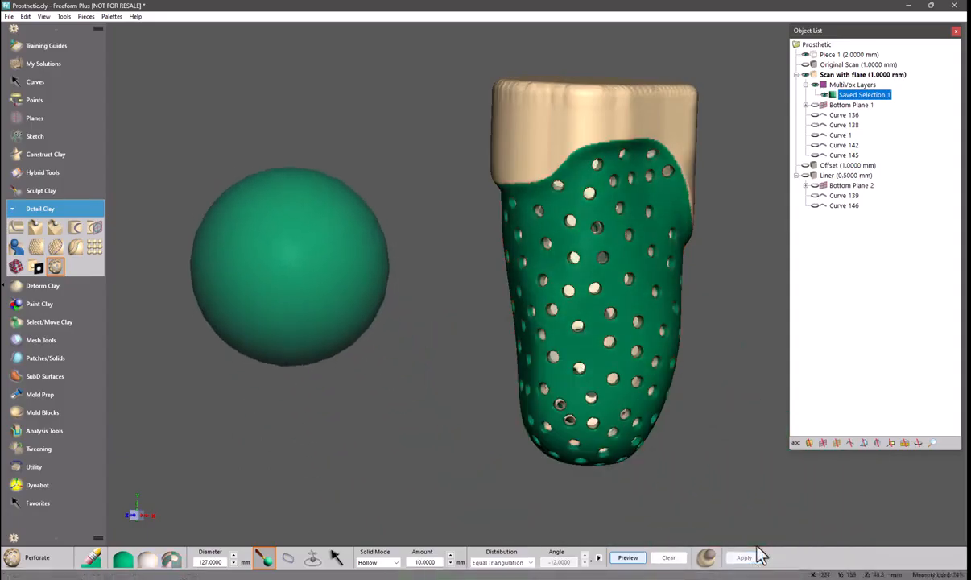
Undo the applied perforation on the scan
click(823, 95)
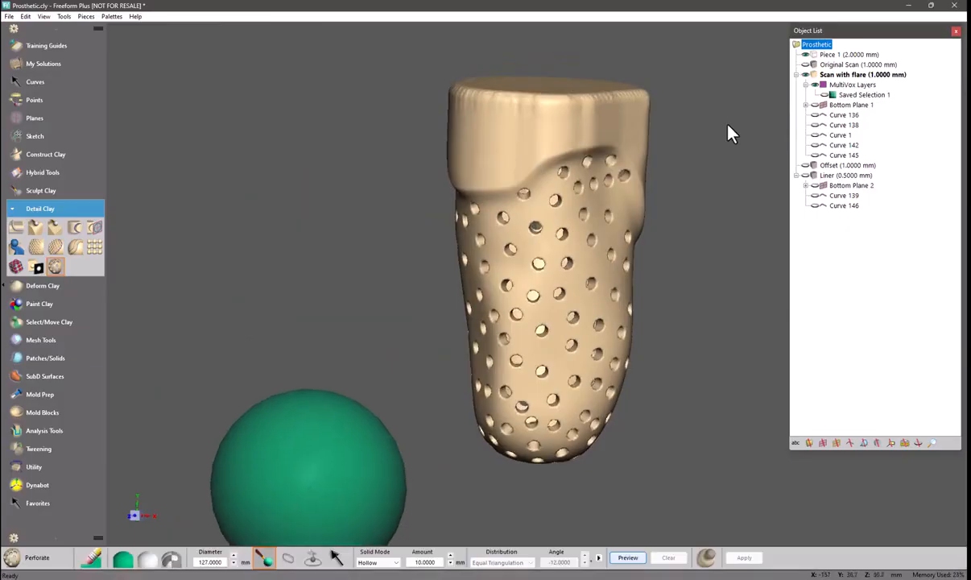
key(ctrl+z)
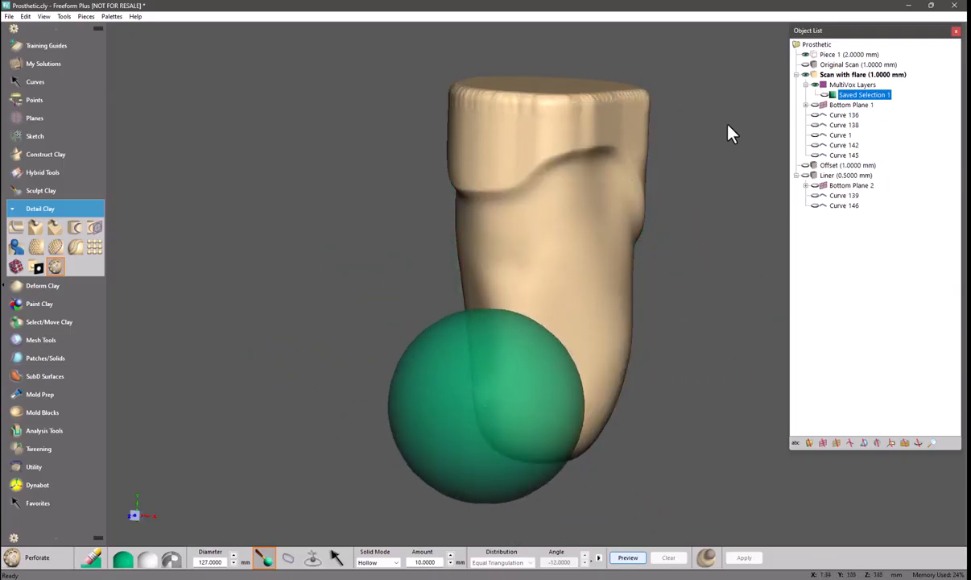
Show and activate the Liner layer, and hide the Scan with flare layer
click(812, 177)
right_click(818, 176)
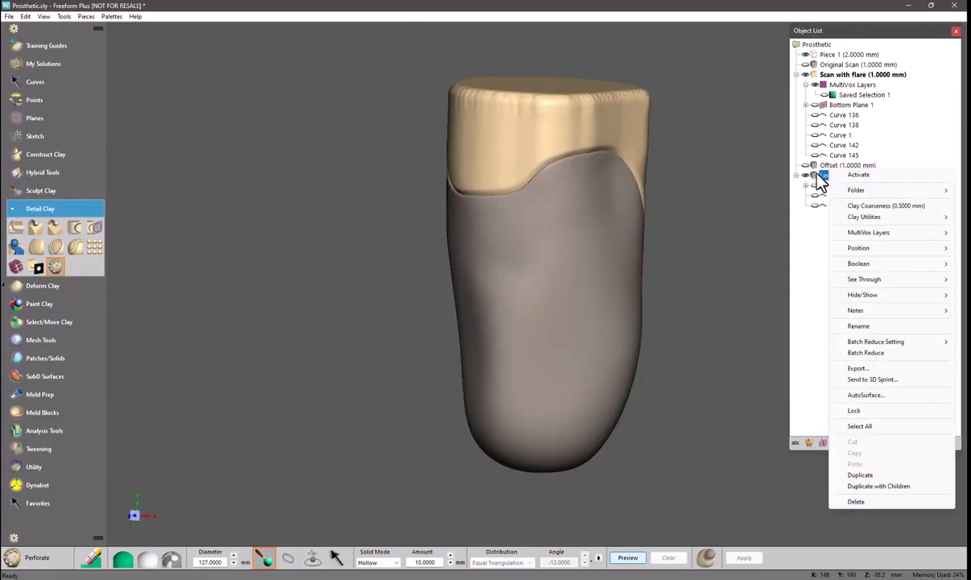
click(858, 176)
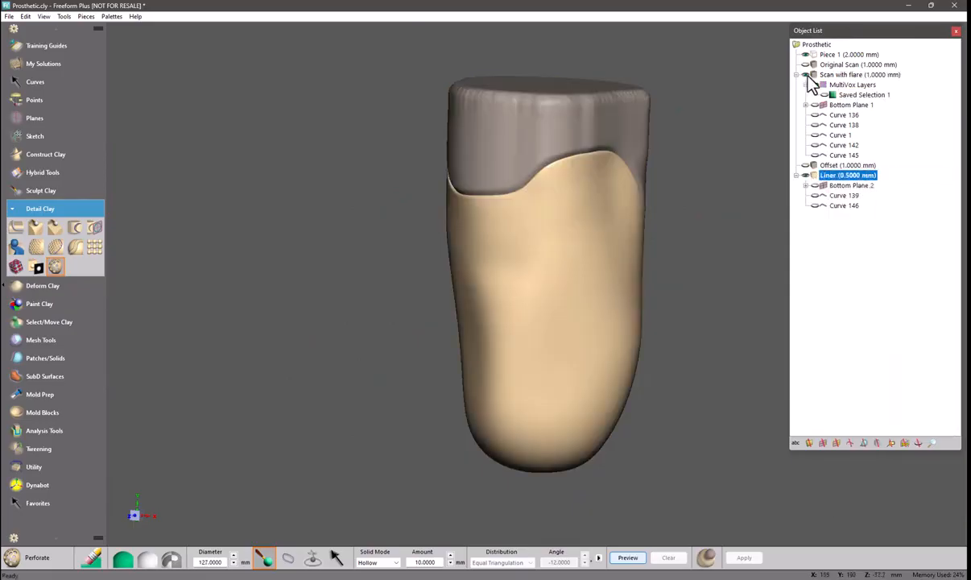
click(806, 74)
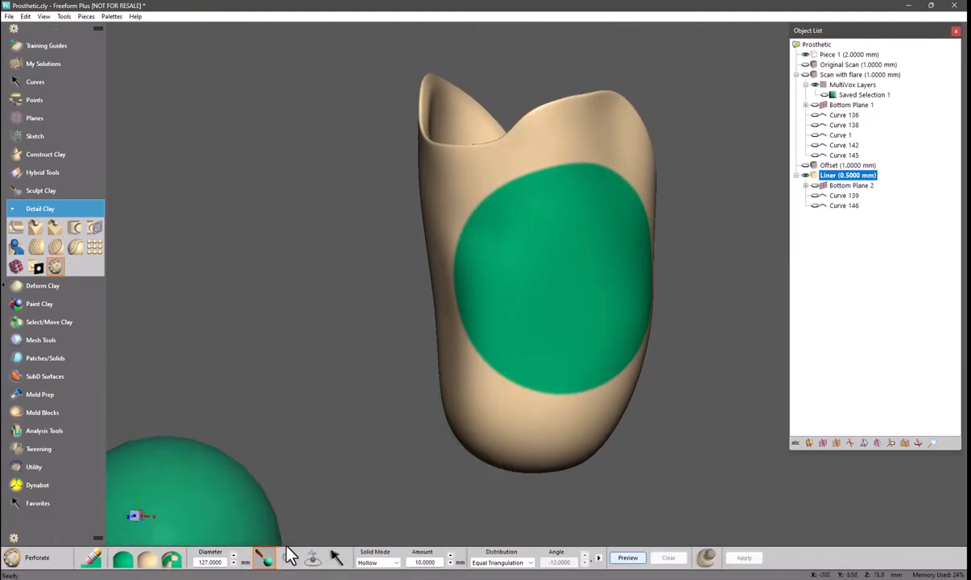
Show Curve 139 as the region boundary and place a seed point on the liner below it
click(145, 558)
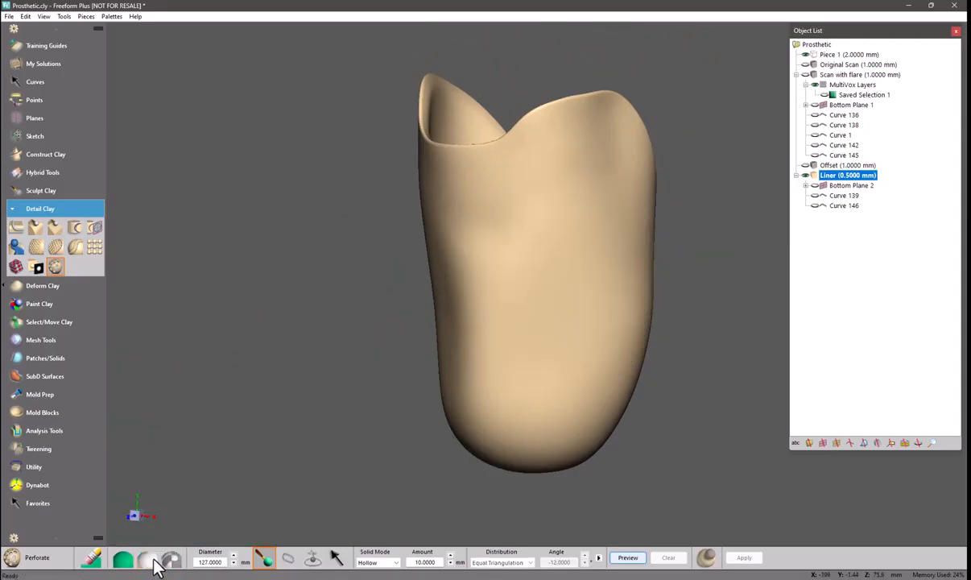
click(816, 196)
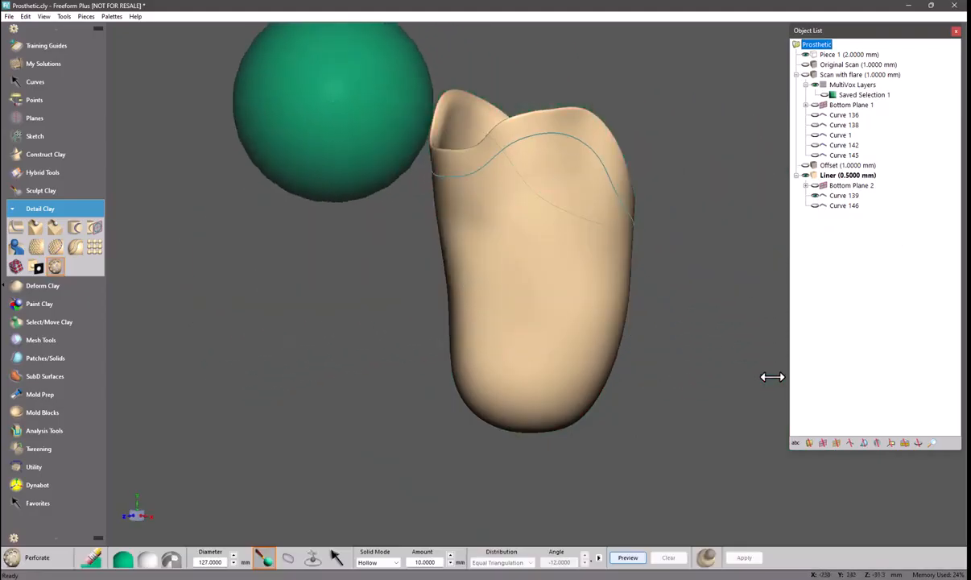
click(286, 563)
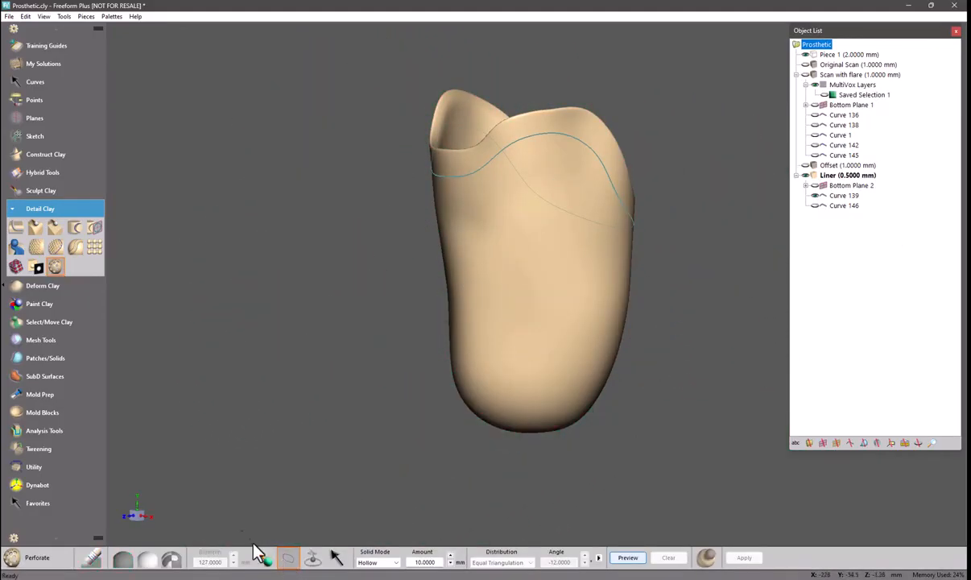
click(313, 562)
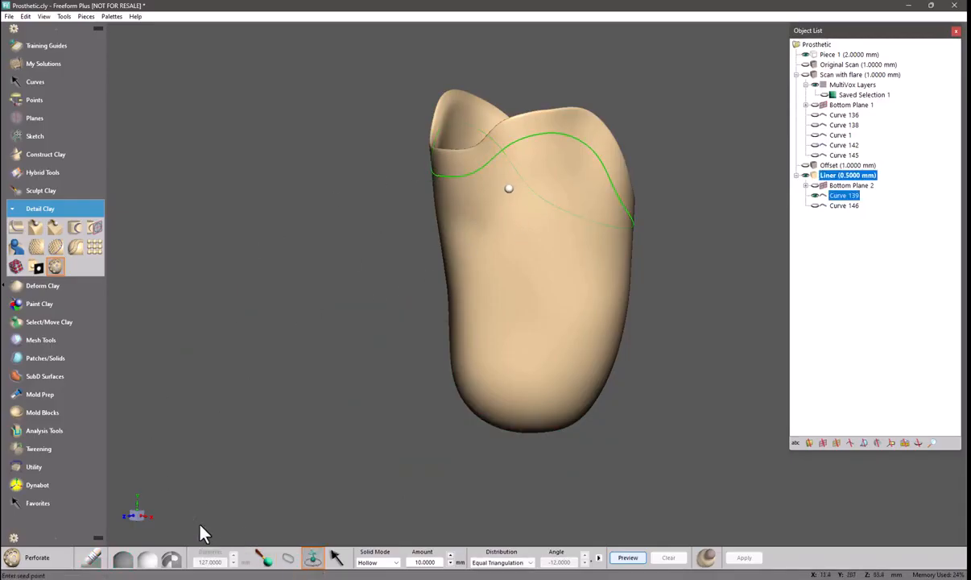
click(449, 219)
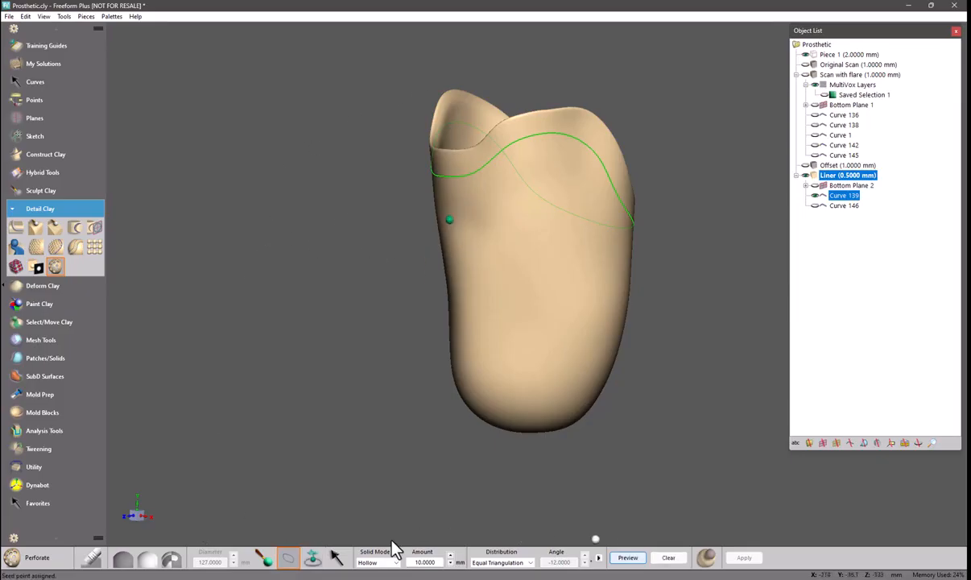
Preview the perforation pattern on the curve-bounded region of the liner
click(627, 558)
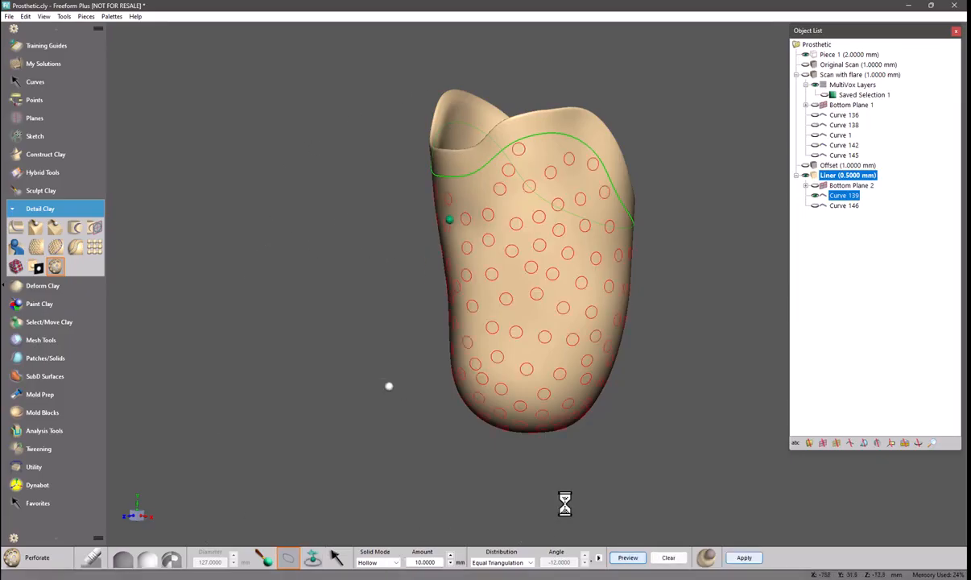
middle_drag(385, 360, 413, 351)
middle_drag(626, 194, 393, 207)
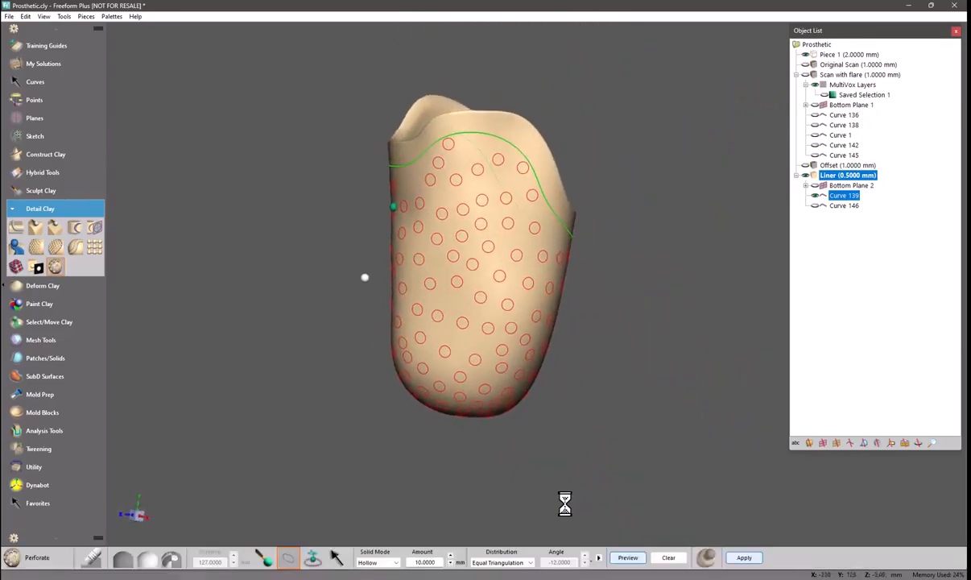
middle_drag(306, 385, 368, 391)
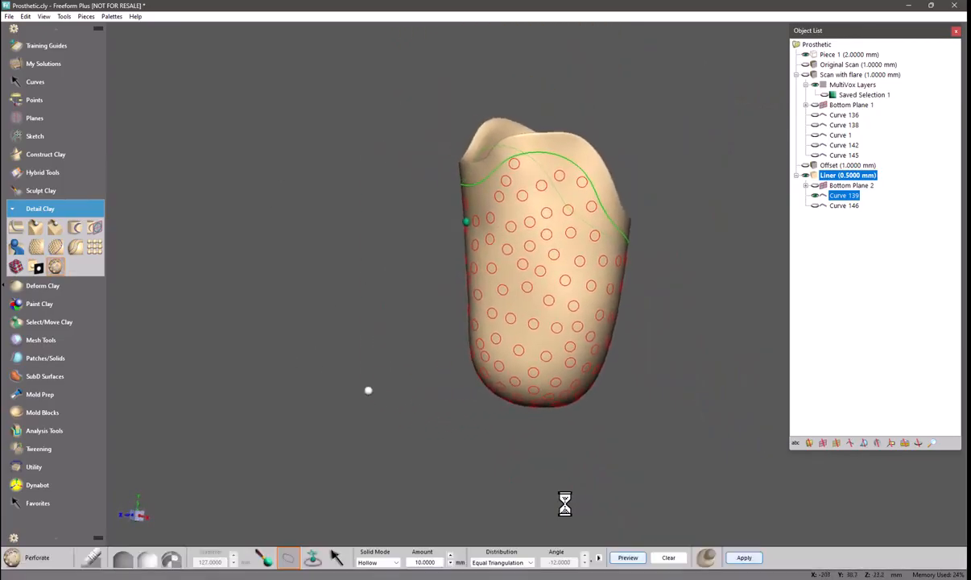
Open the perforate settings, enable Enforce Minimum Spacing, and preview again
click(598, 558)
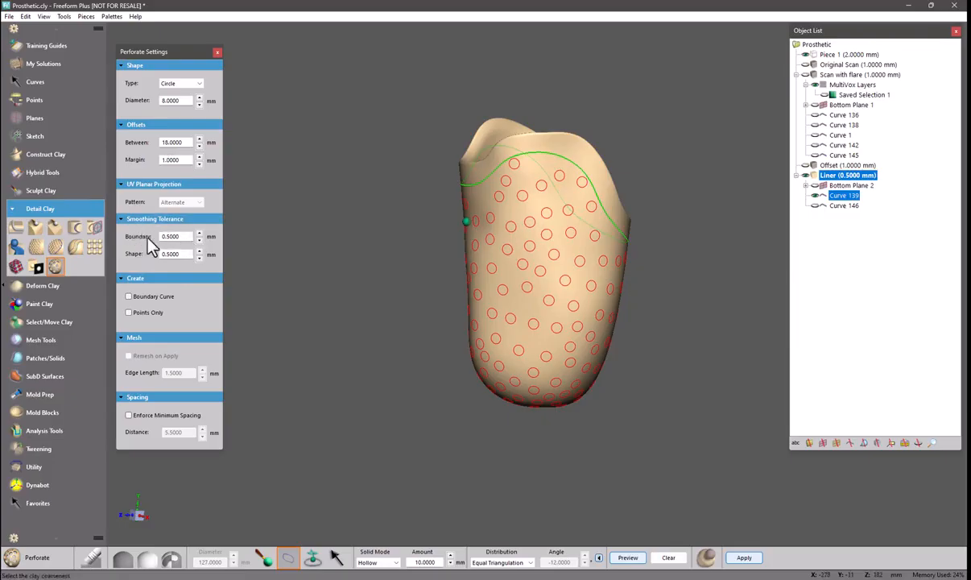
click(128, 415)
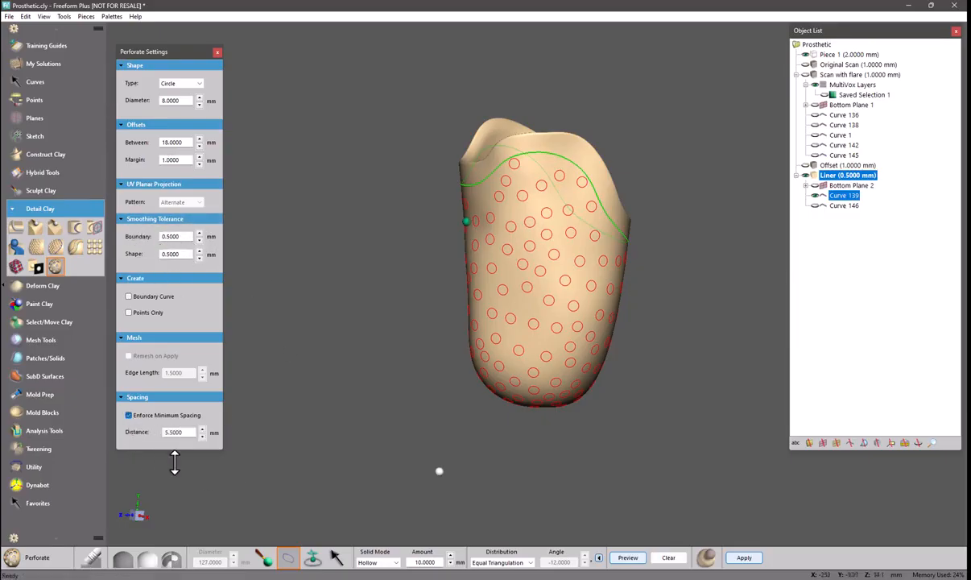
click(628, 557)
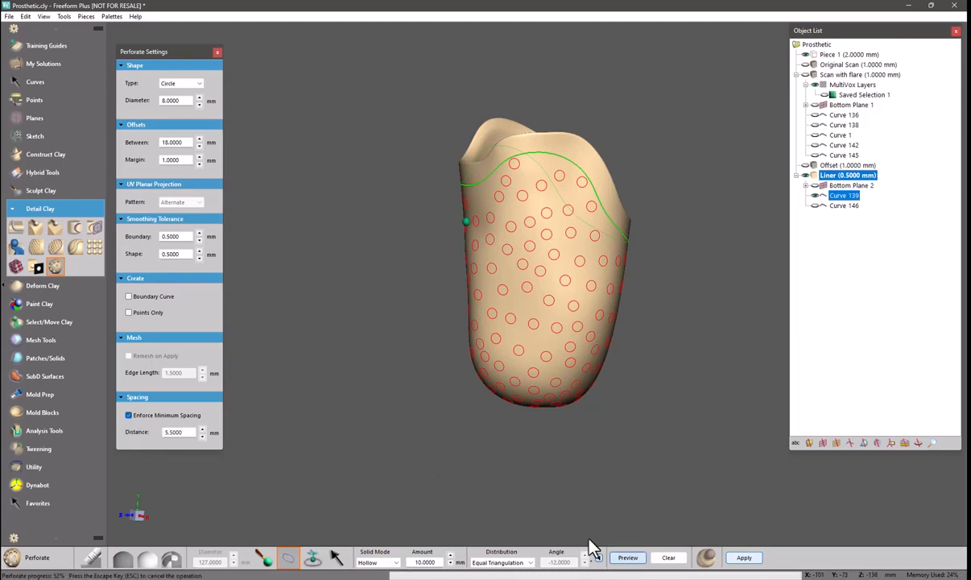
Set the minimum spacing distance to 8 mm and preview the pattern
double_click(165, 433)
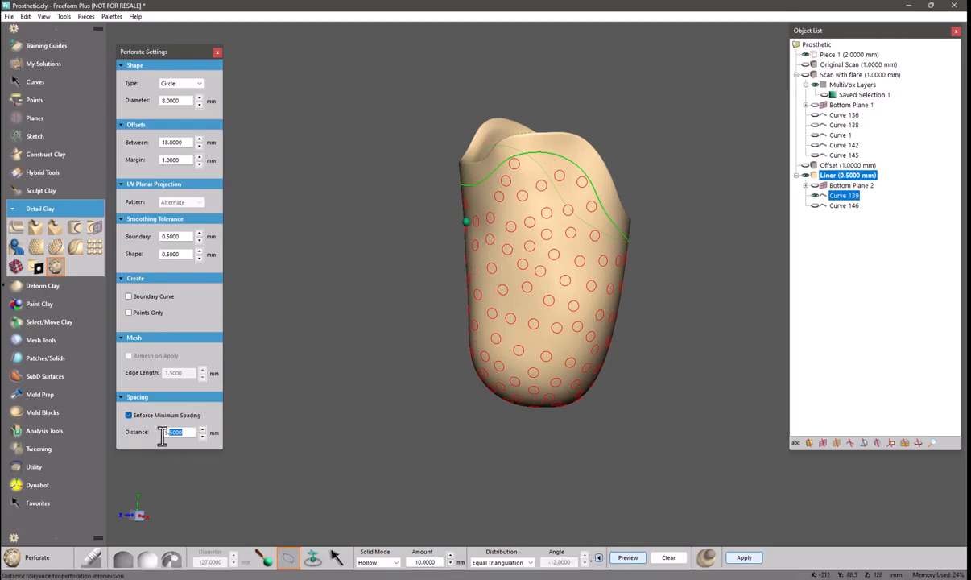
text(8)
key(Return)
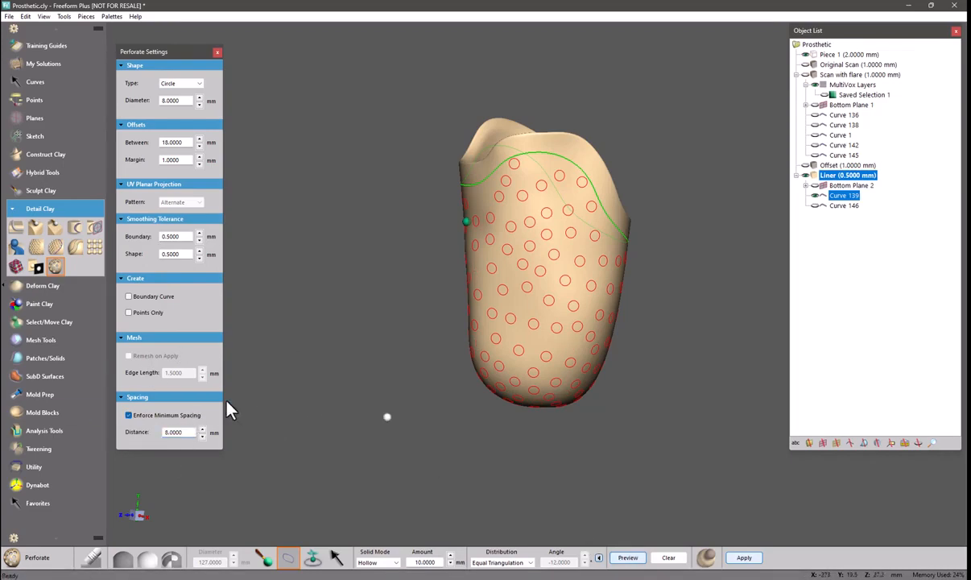
click(623, 560)
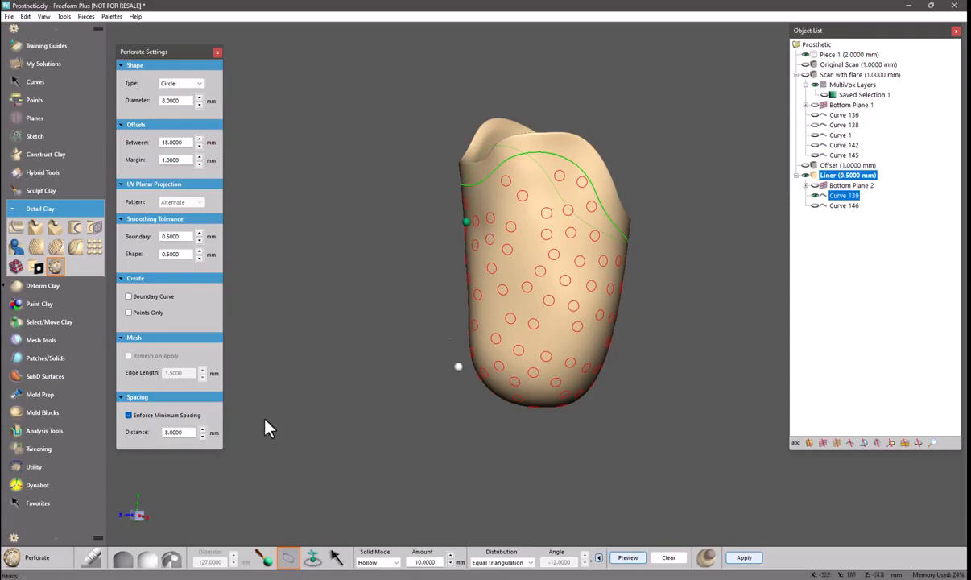
Set the minimum spacing distance to 7 mm
drag(166, 432, 186, 432)
text(7)
key(Return)
Switch the solid mode to Divot and apply the perforation to the liner
click(377, 562)
click(354, 528)
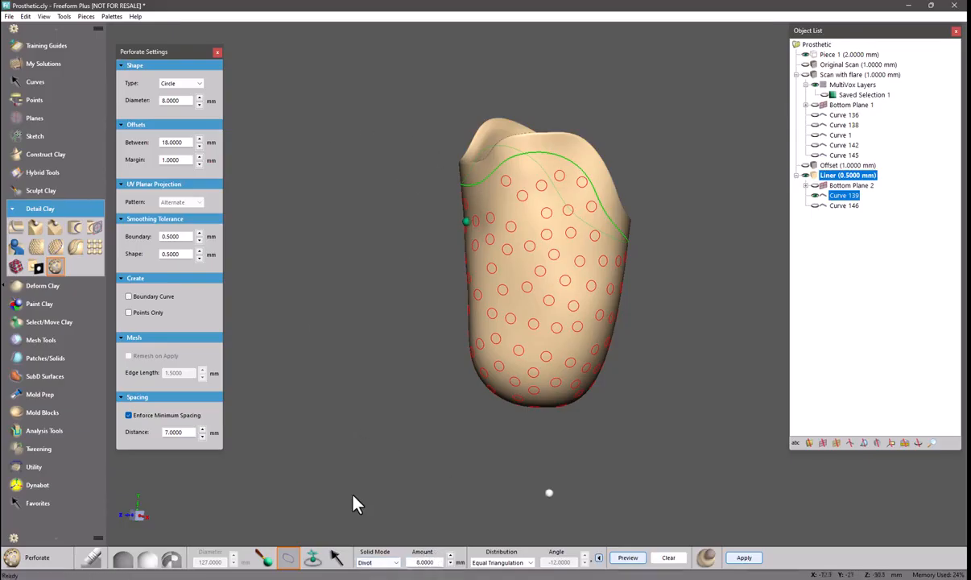
click(739, 556)
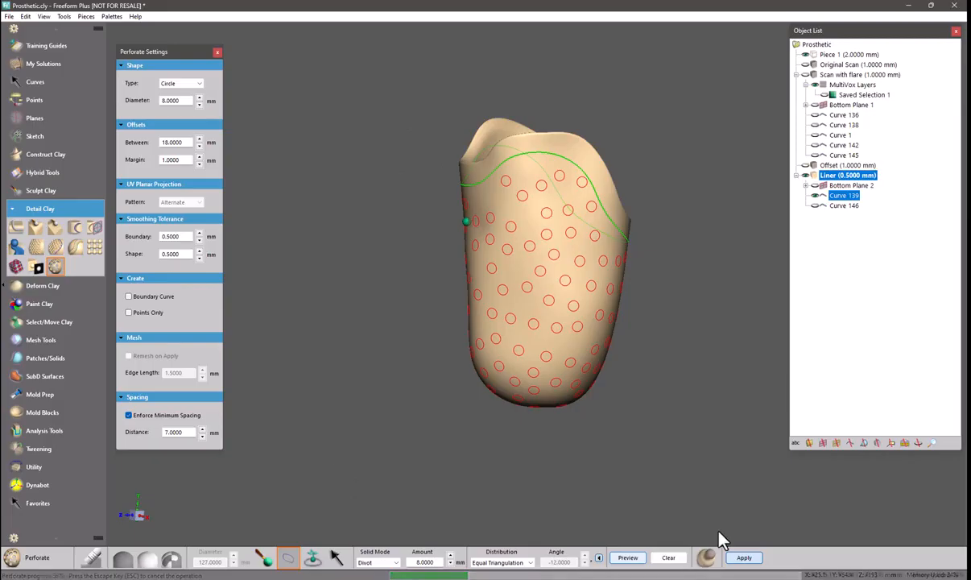
Inspect the perforated liner from inside and outside
key(d)
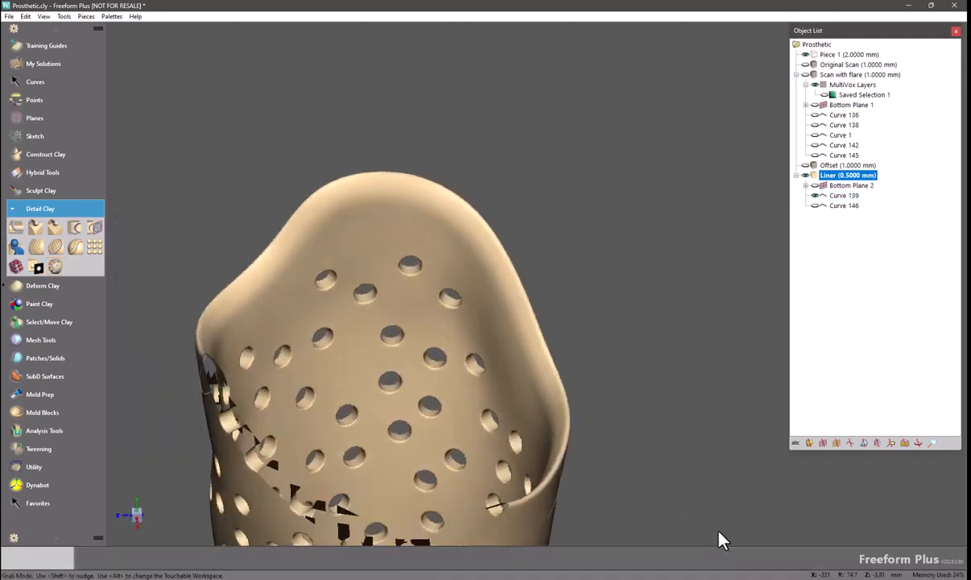
key(d)
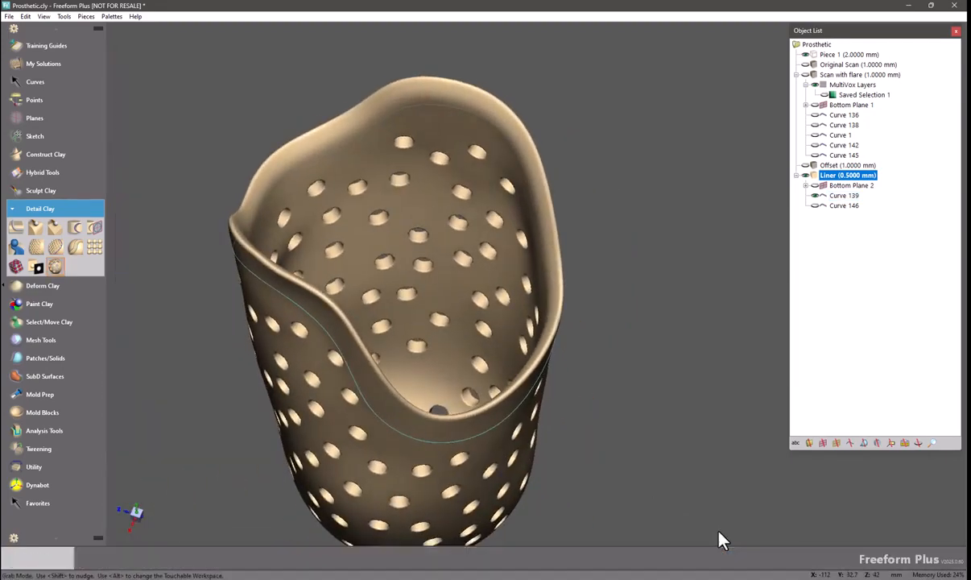
key(d)
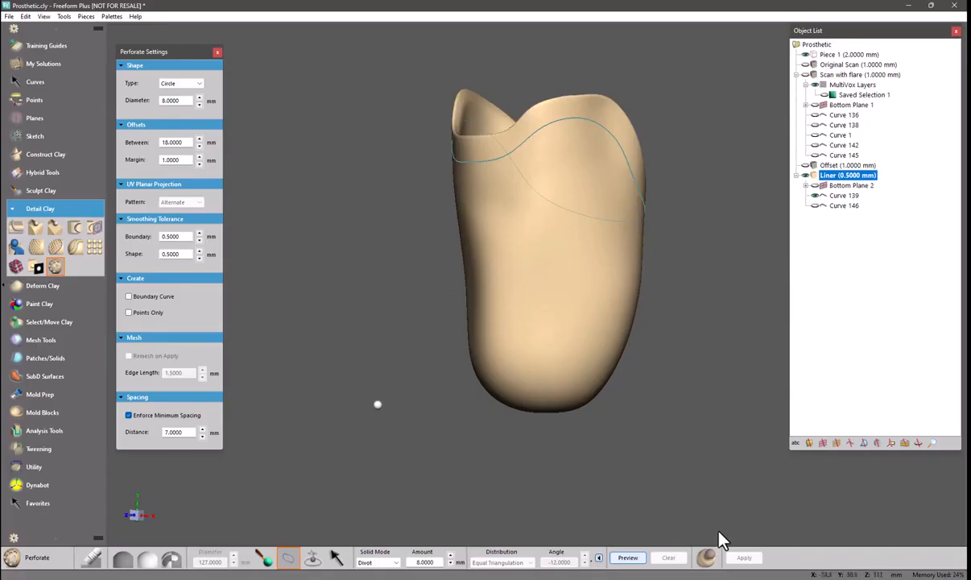
Select the liner's upper trim curve and bottom curve as the perforation boundaries
click(816, 205)
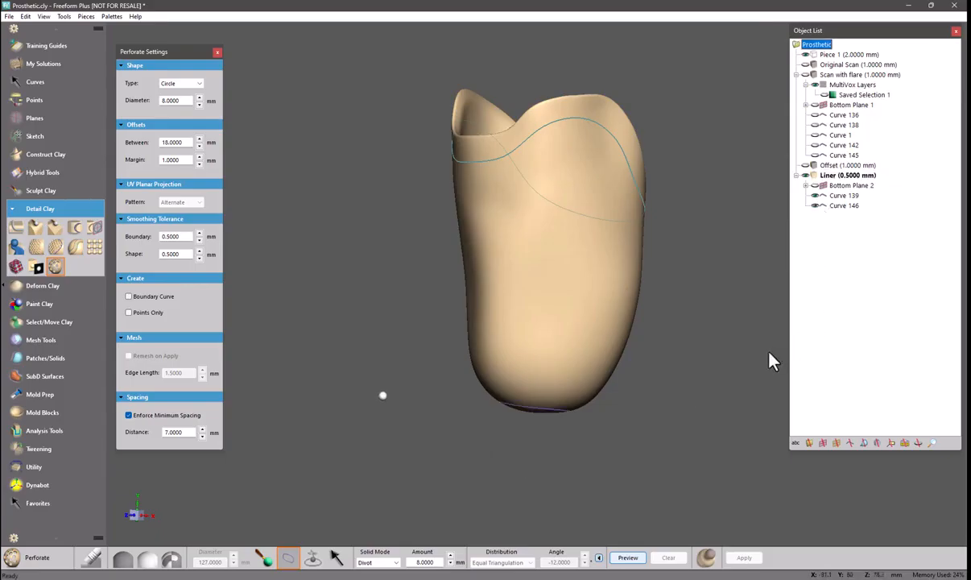
key(f)
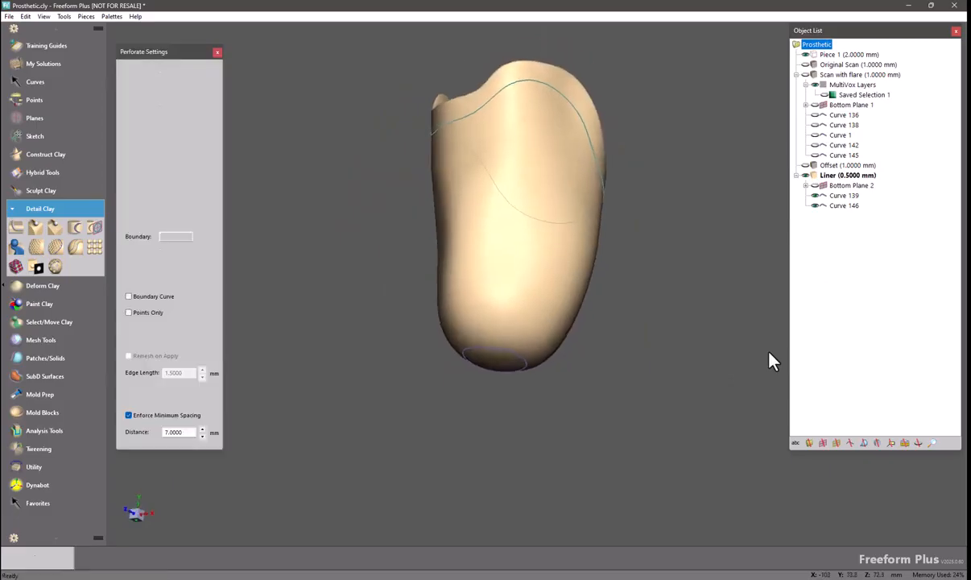
click(482, 342)
click(449, 119)
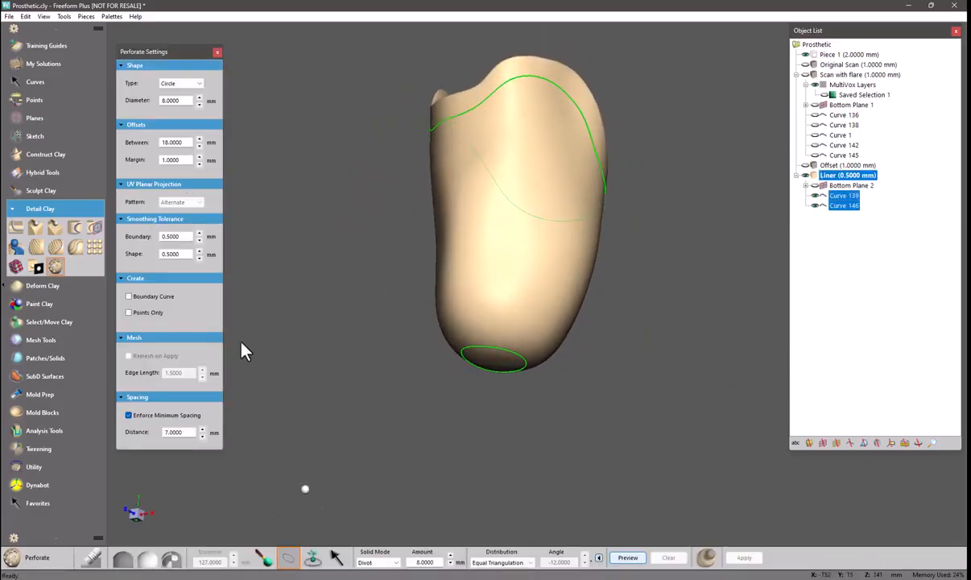
Place a seed point on the liner's side surface and preview the hole pattern
click(312, 558)
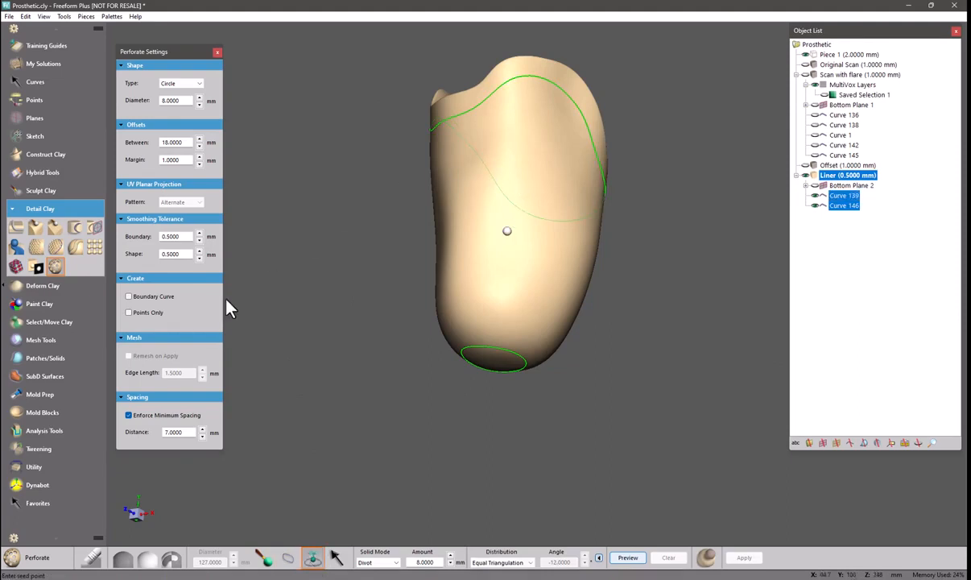
click(455, 227)
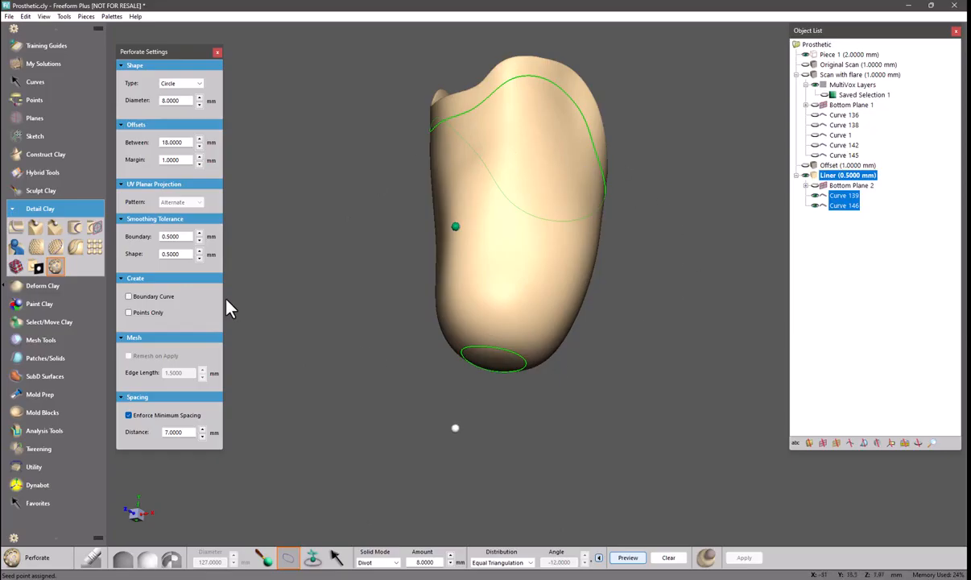
click(618, 555)
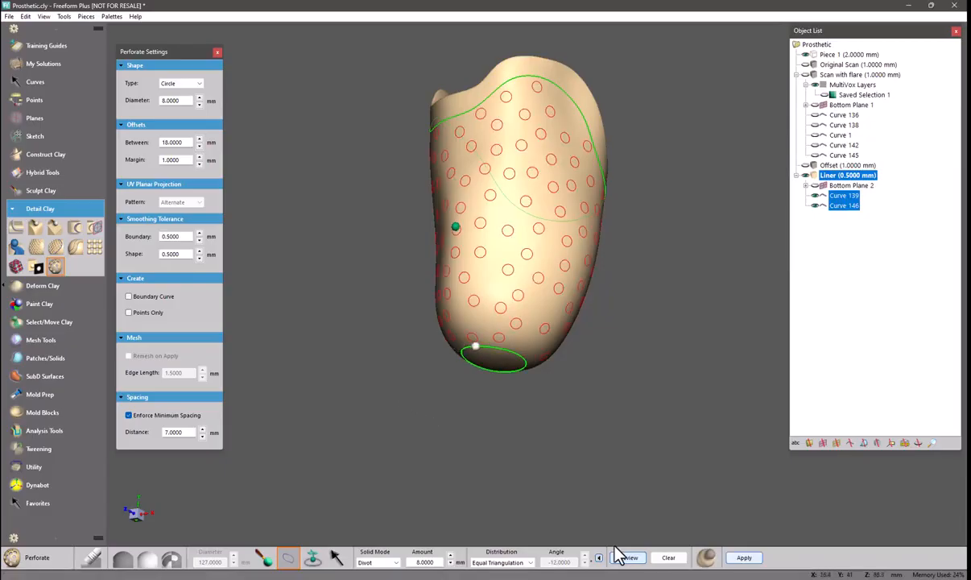
Set the margin offset to 3 mm and preview the pattern again
double_click(176, 160)
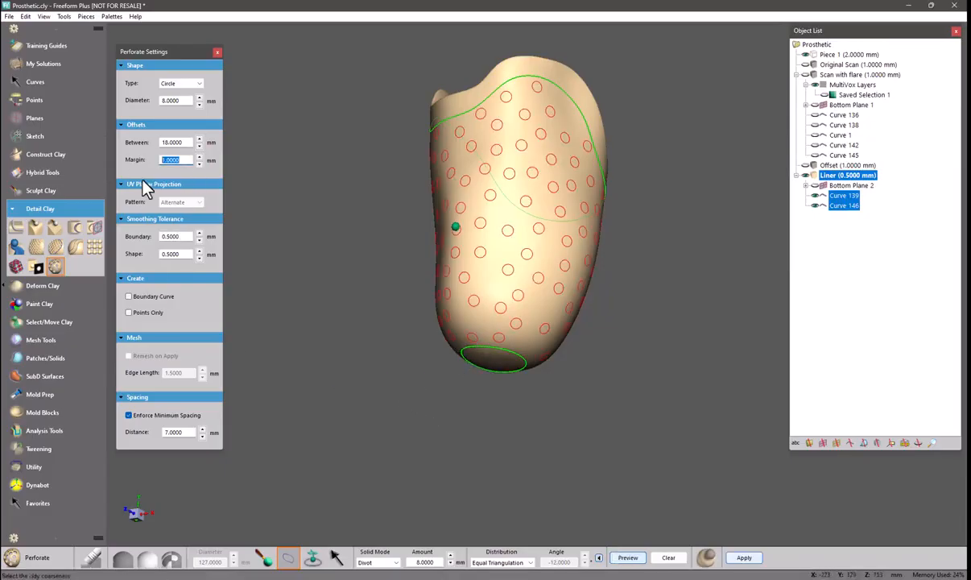
text(3)
click(627, 557)
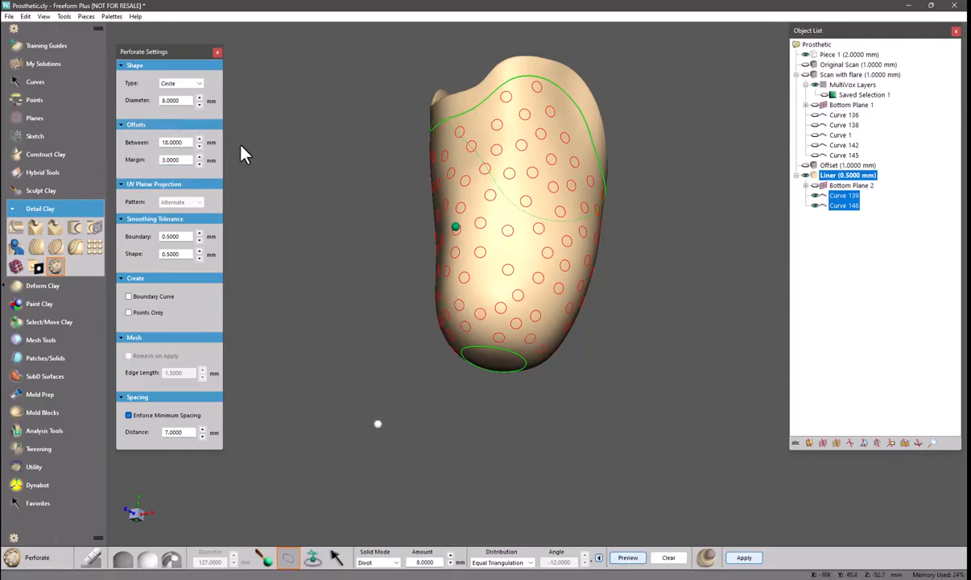
Clear the previewed pattern and switch the distribution to UV Projection
middle_drag(459, 337, 453, 263)
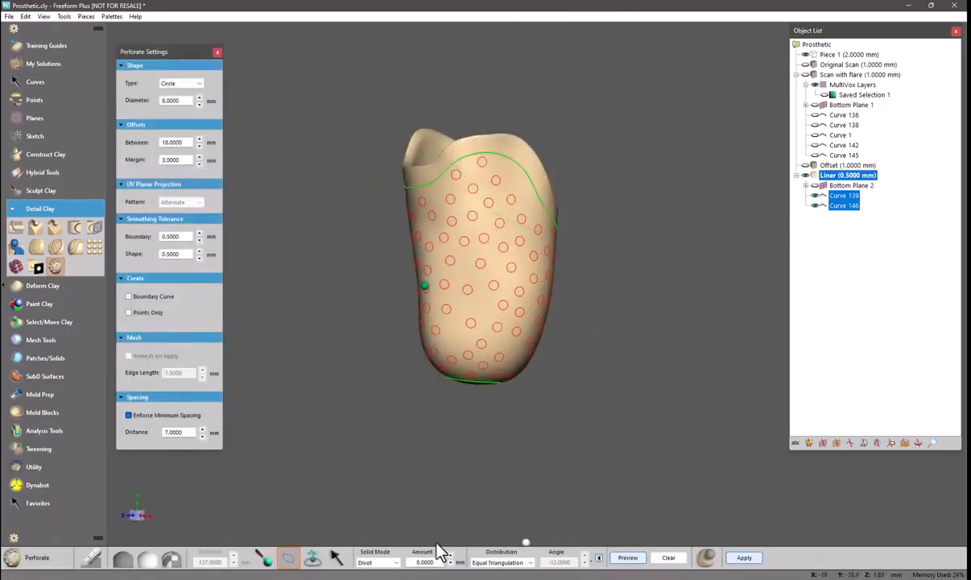
click(669, 557)
middle_drag(559, 536, 562, 539)
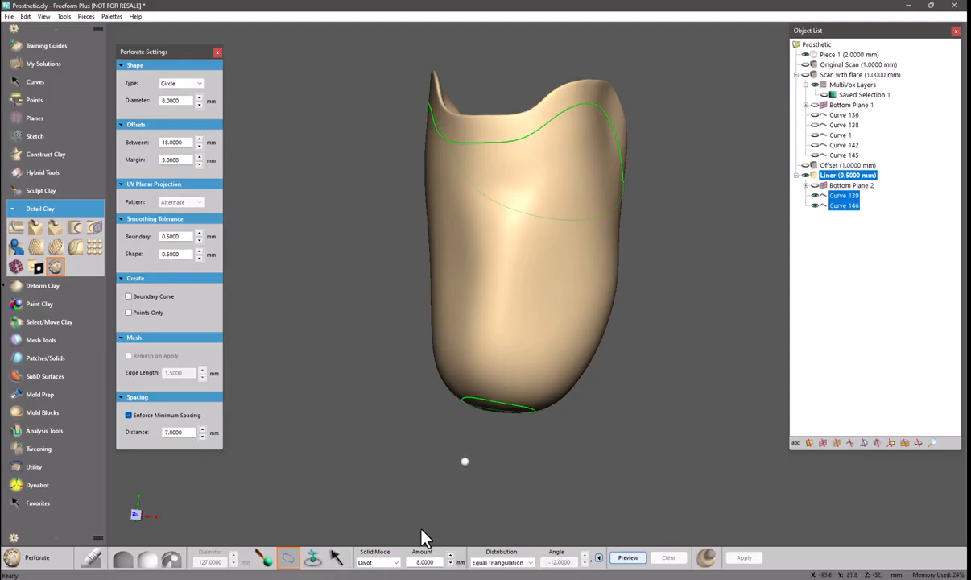
click(519, 564)
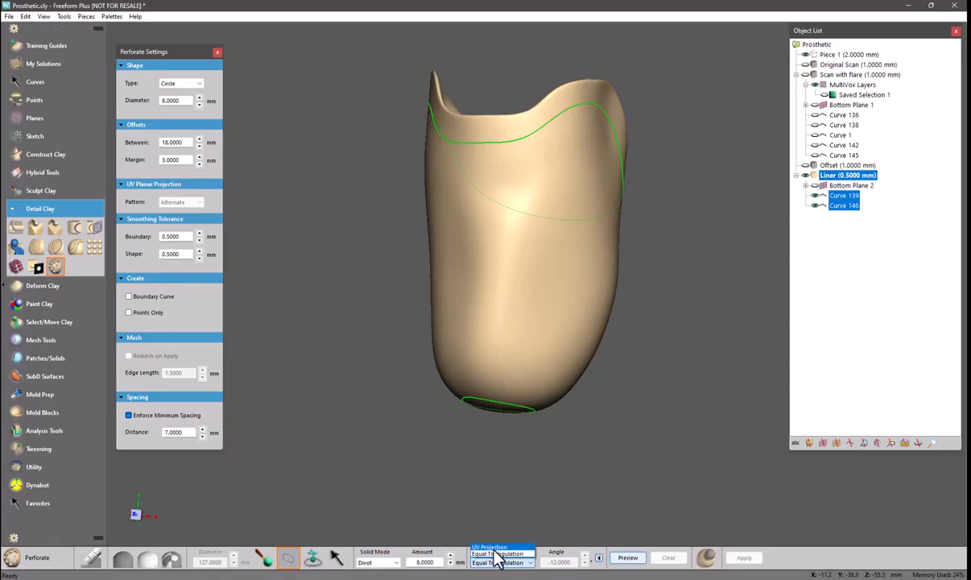
click(491, 548)
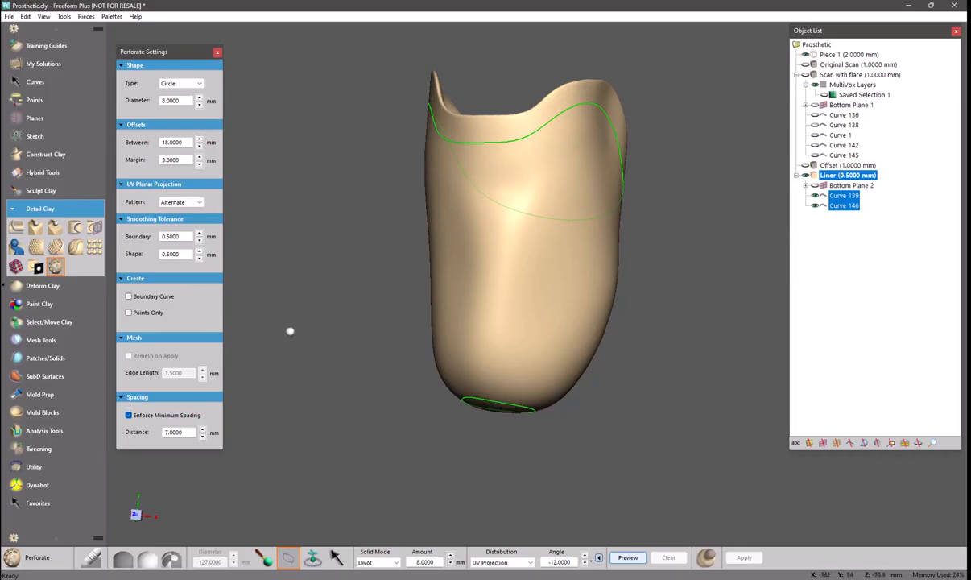
Draw a closed curve around the front face of the liner as a new perforation boundary
key(d)
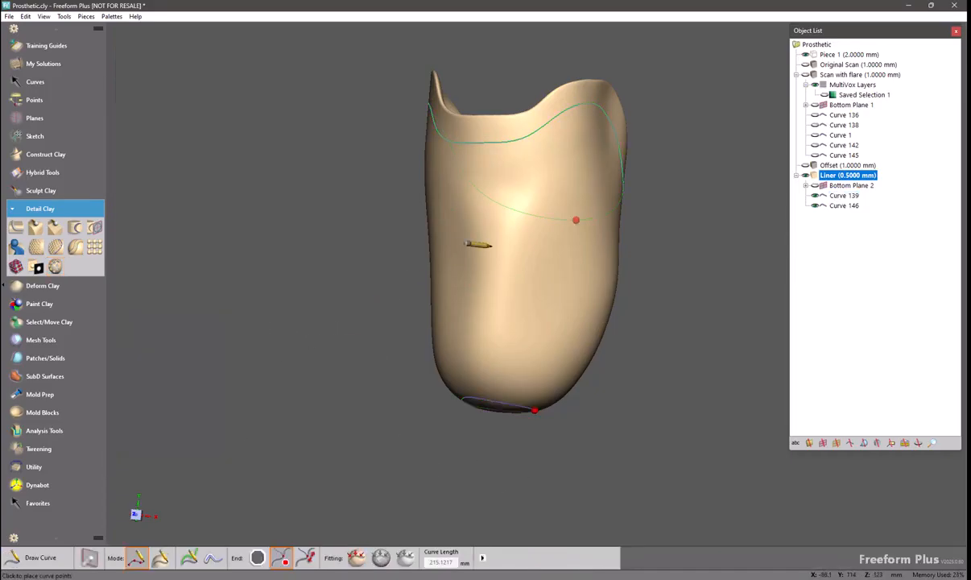
key(Escape)
middle_drag(410, 214, 442, 201)
middle_drag(408, 153, 560, 173)
click(513, 133)
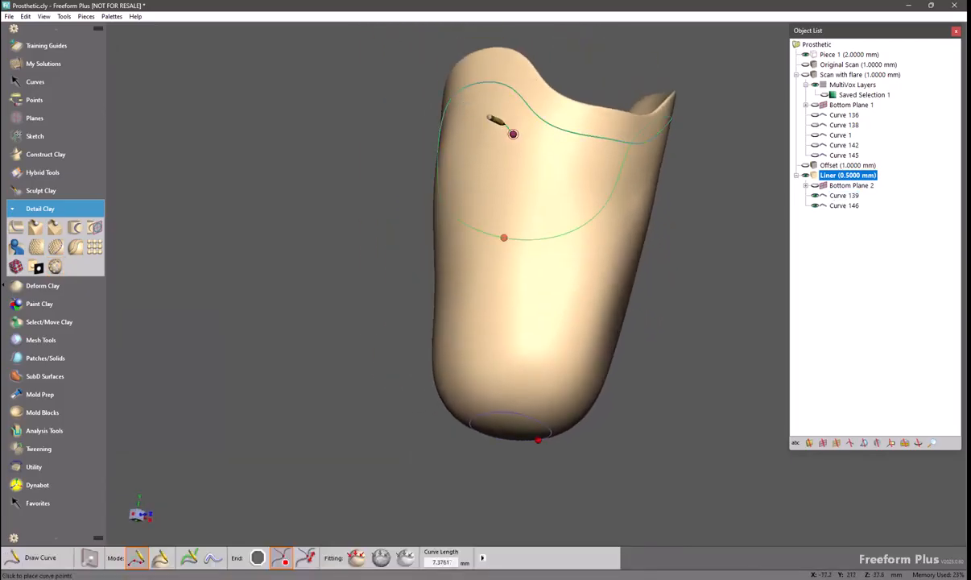
click(484, 108)
middle_drag(483, 168, 560, 123)
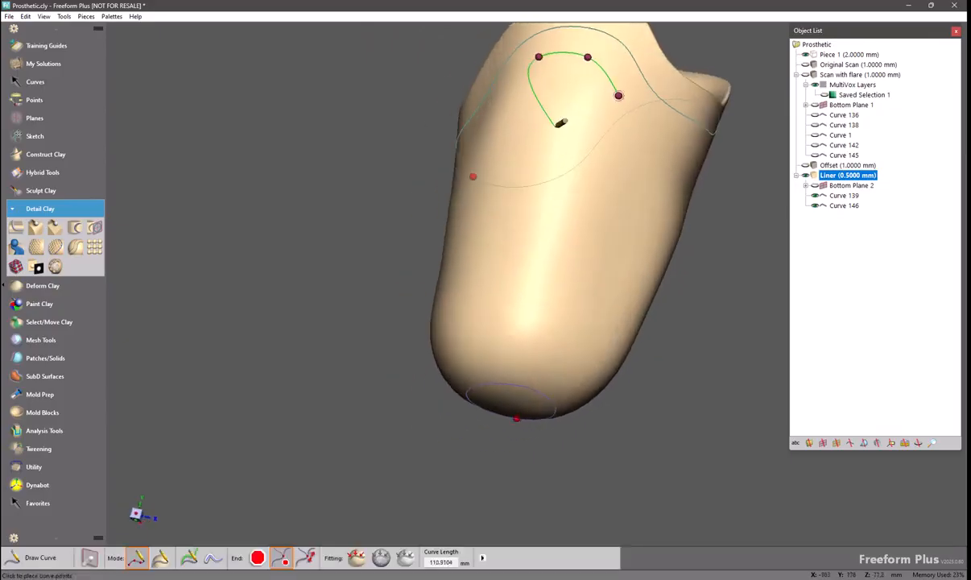
click(498, 112)
click(479, 230)
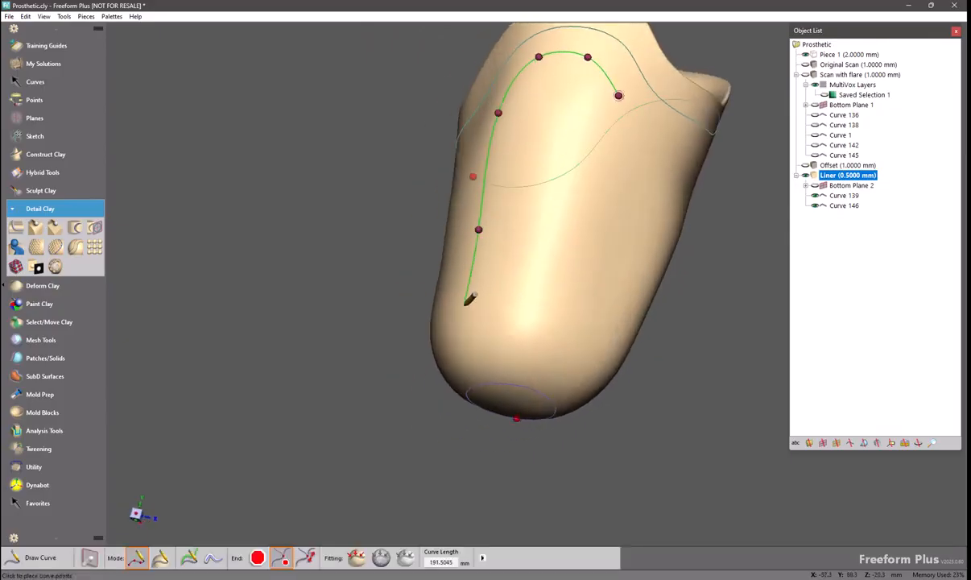
click(466, 319)
click(482, 347)
click(552, 364)
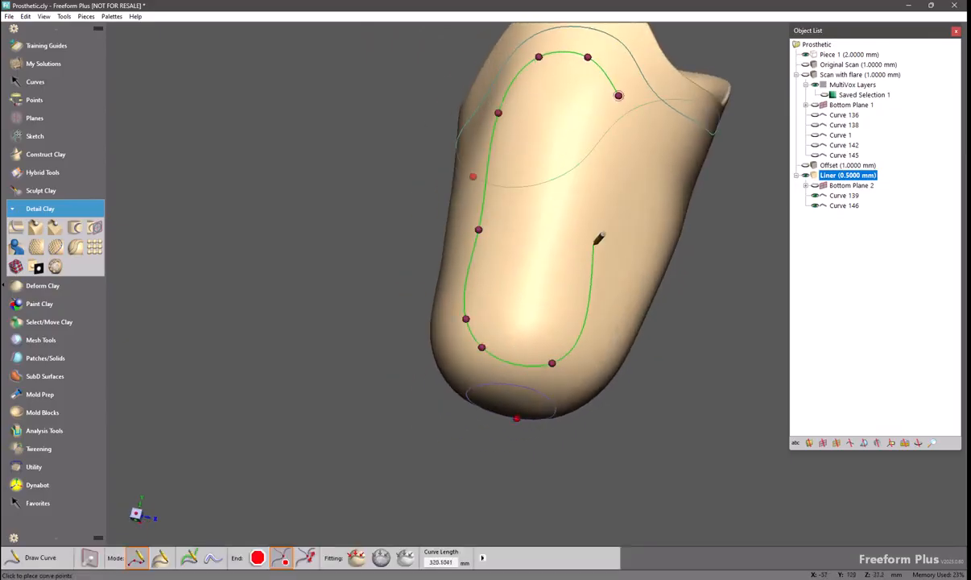
click(594, 244)
click(609, 166)
click(619, 95)
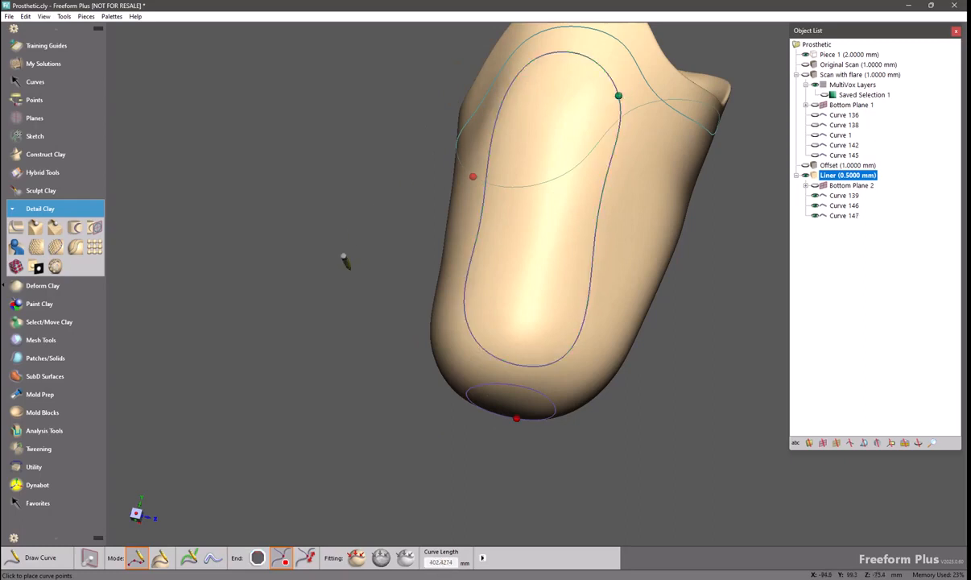
Reopen Perforate, select the new closed curve as boundary, keep Equal Triangulation distribution and preview
mouse_move(412, 247)
middle_down()
mouse_move(439, 298)
mouse_move(455, 267)
middle_up()
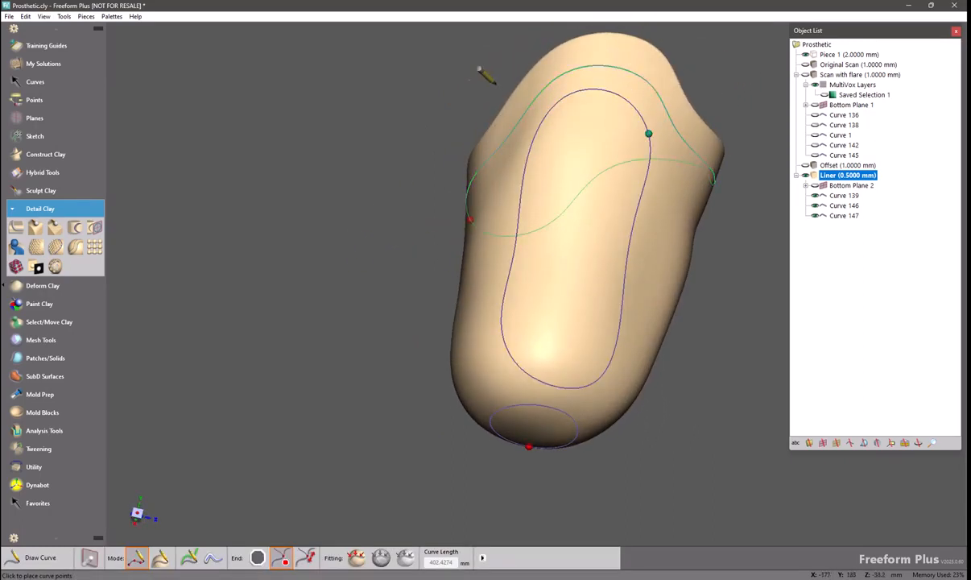
middle_drag(367, 271, 407, 265)
middle_drag(222, 234, 218, 228)
click(56, 267)
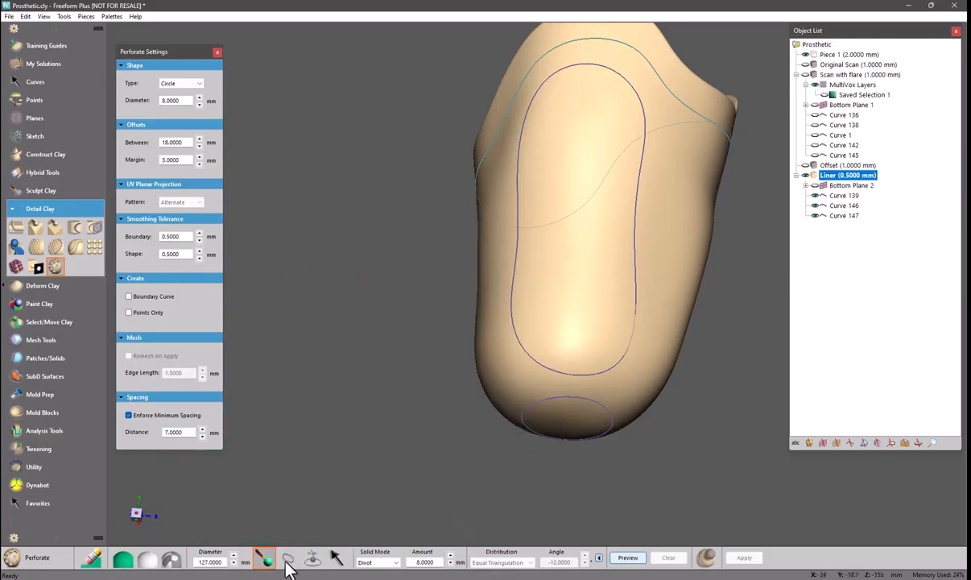
click(288, 557)
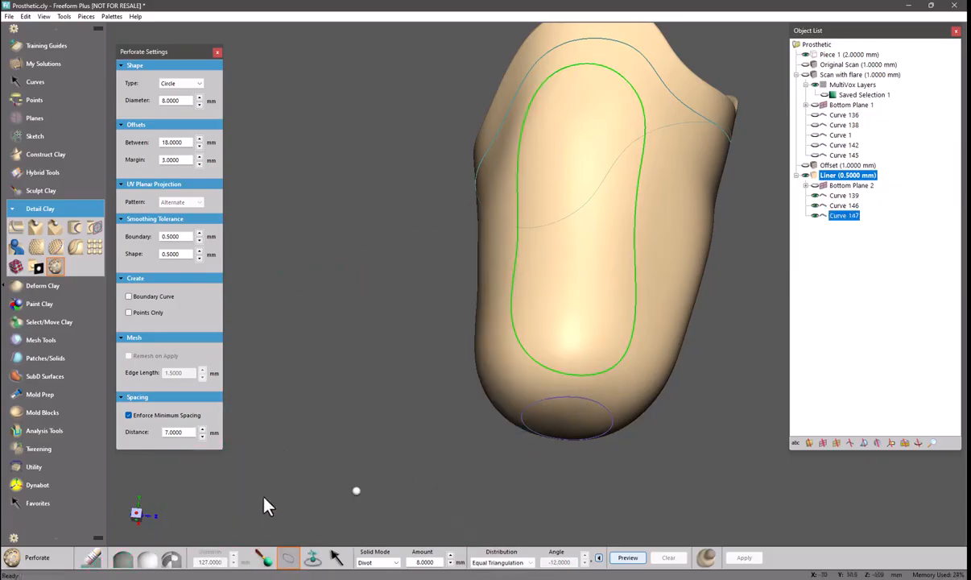
click(514, 562)
click(499, 554)
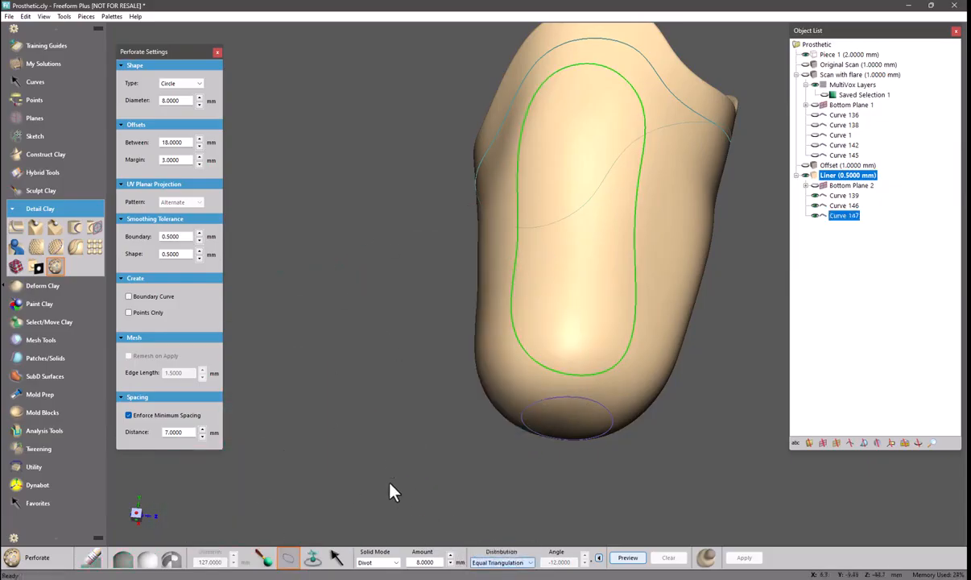
click(630, 560)
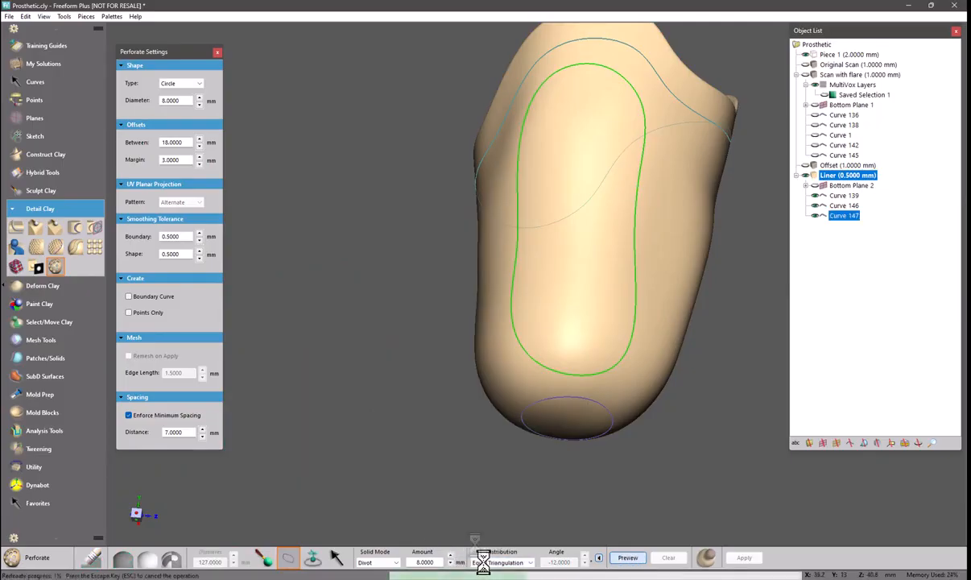
Switch the distribution to UV Projection and preview the pattern
click(514, 560)
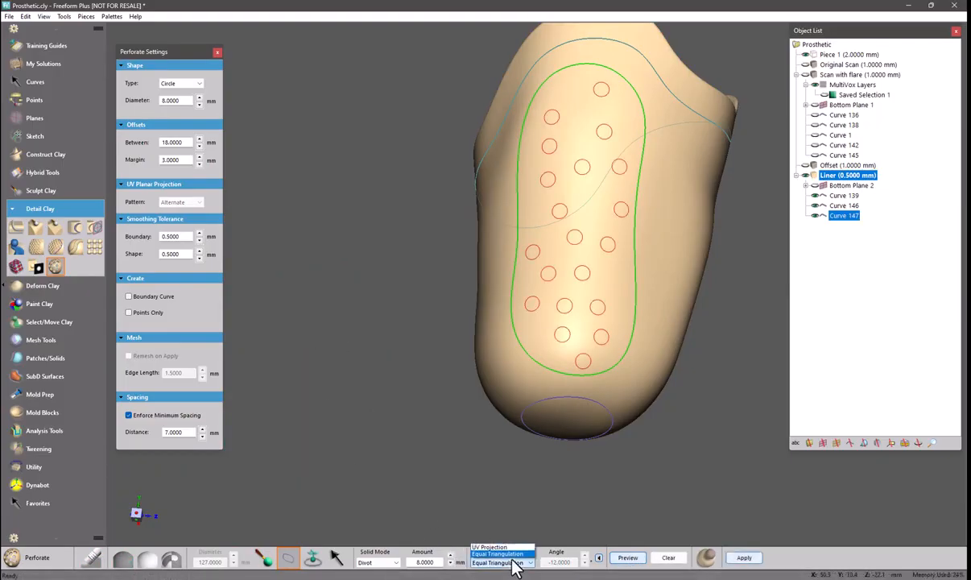
click(489, 548)
click(628, 557)
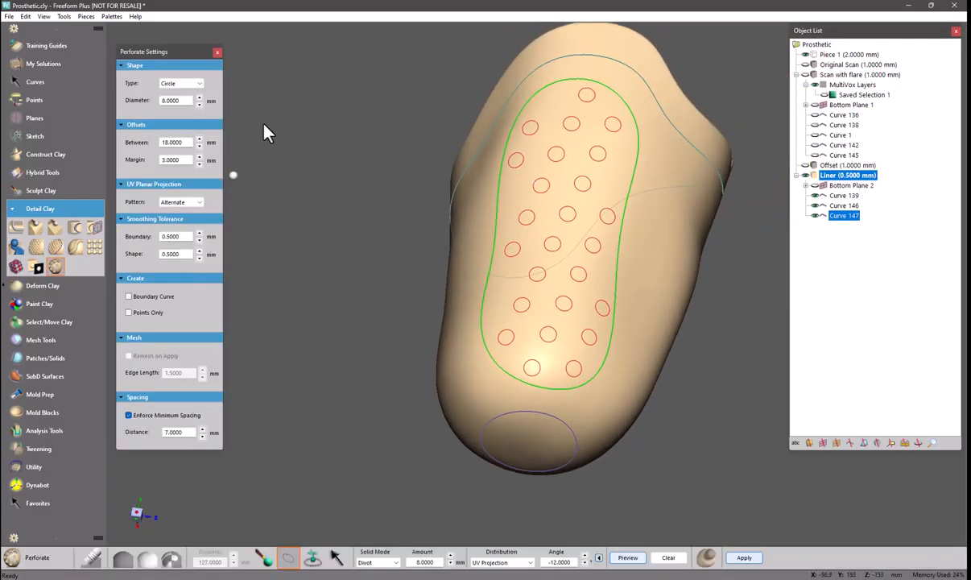
Set the pattern to Regular, diameter to 6 mm, spacing between holes to 14 mm, and preview
click(187, 202)
click(625, 557)
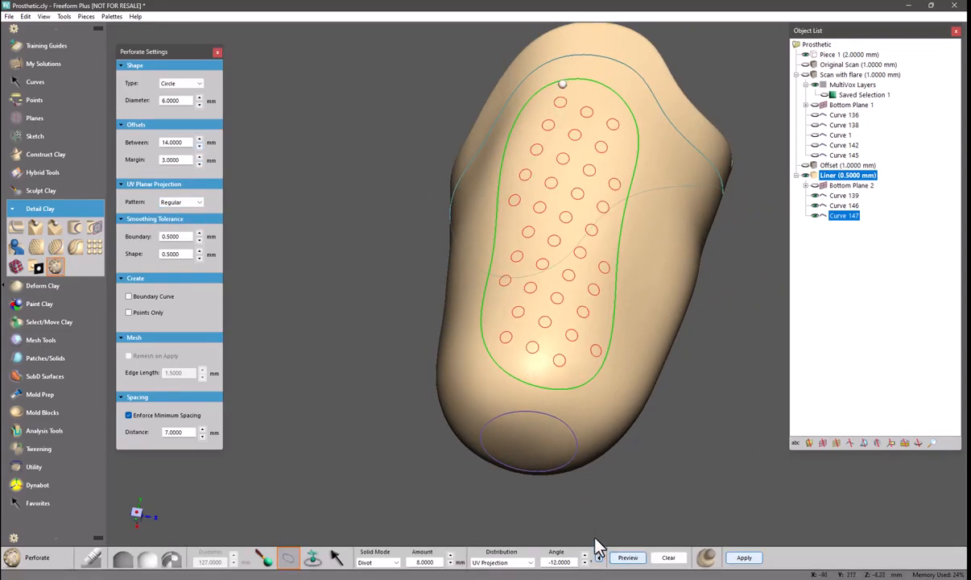
Set the distribution angle to 0 and preview the pattern
click(598, 556)
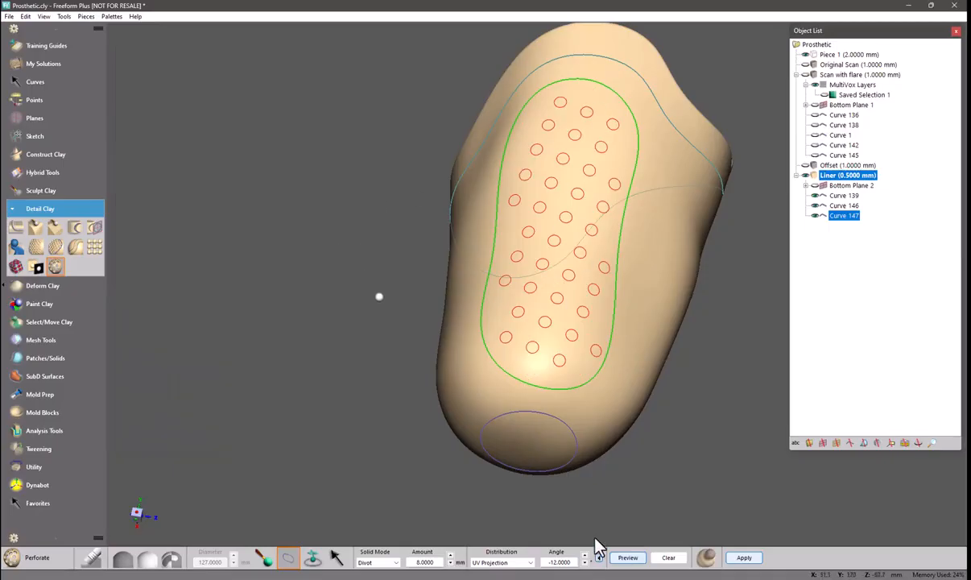
click(599, 556)
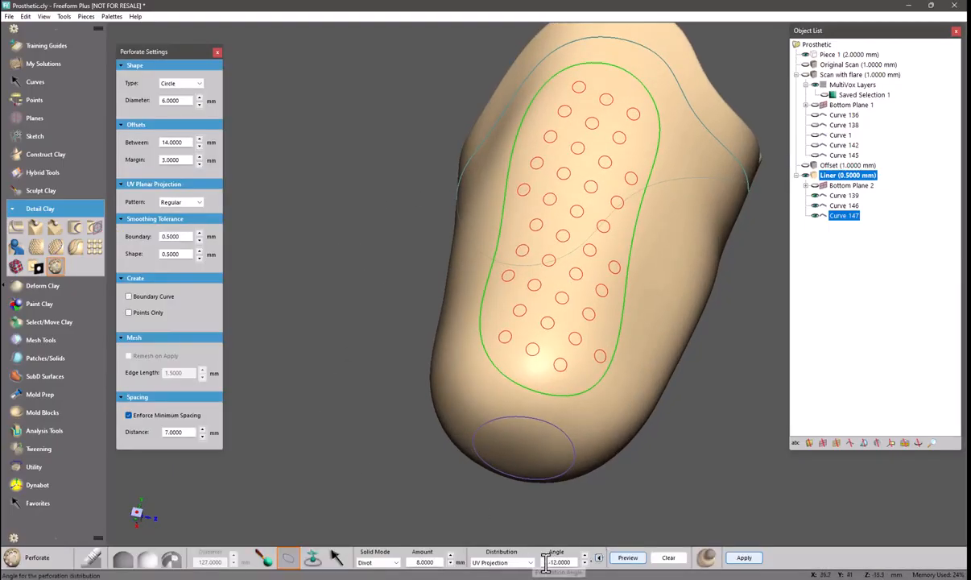
drag(543, 561, 596, 558)
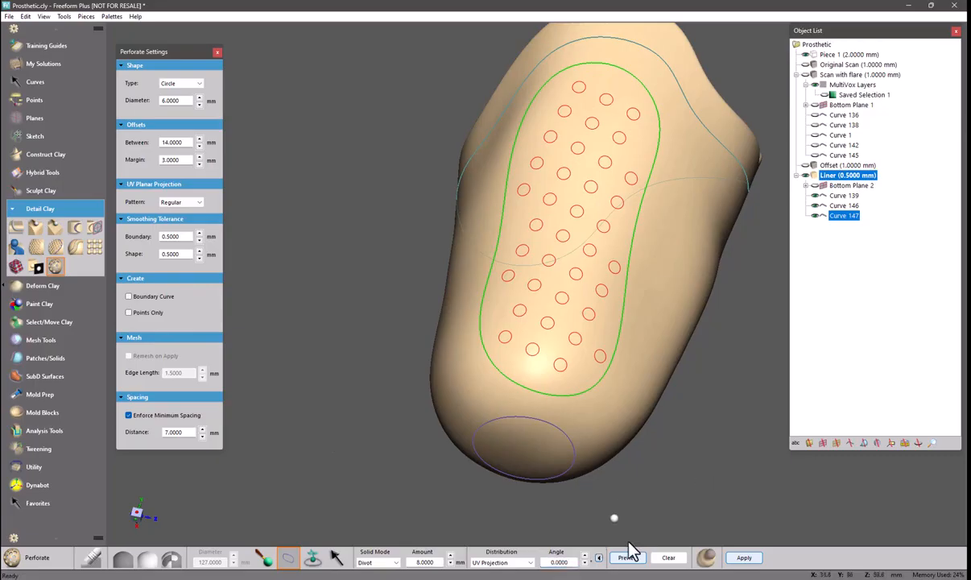
click(627, 558)
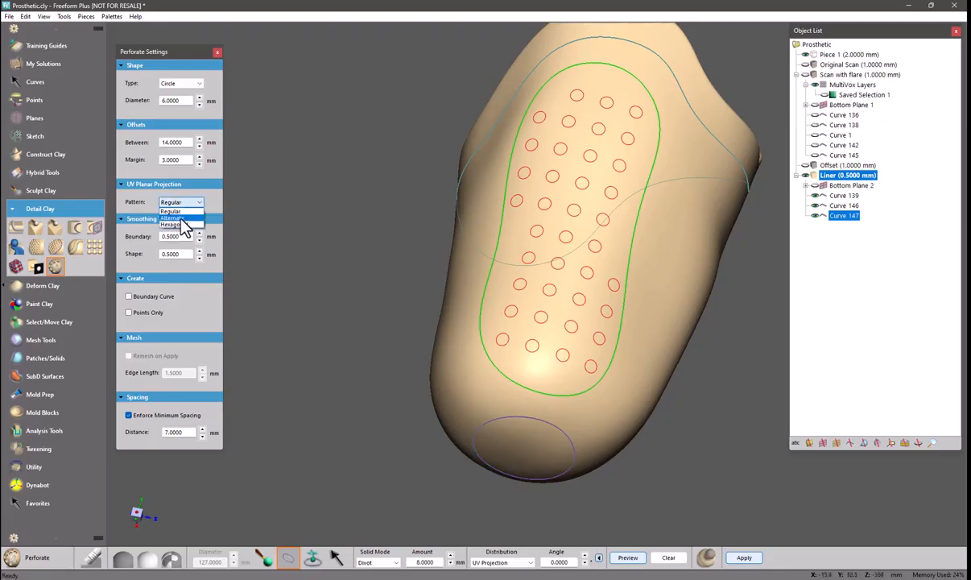
Set the pattern to Alternate and preview it
click(155, 219)
click(179, 203)
click(181, 221)
click(632, 559)
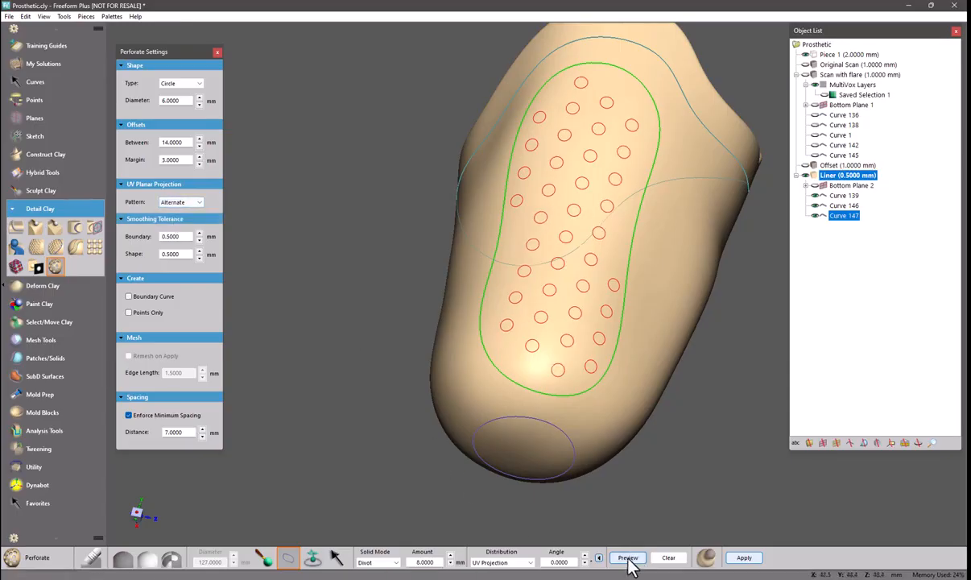
Set the pattern to Hexagonal and preview it
click(179, 202)
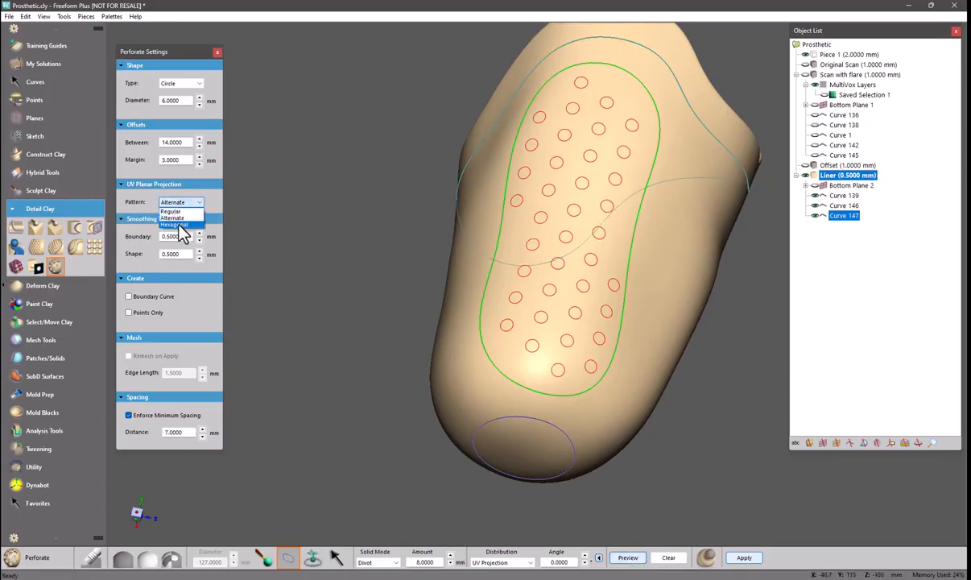
click(181, 227)
click(635, 561)
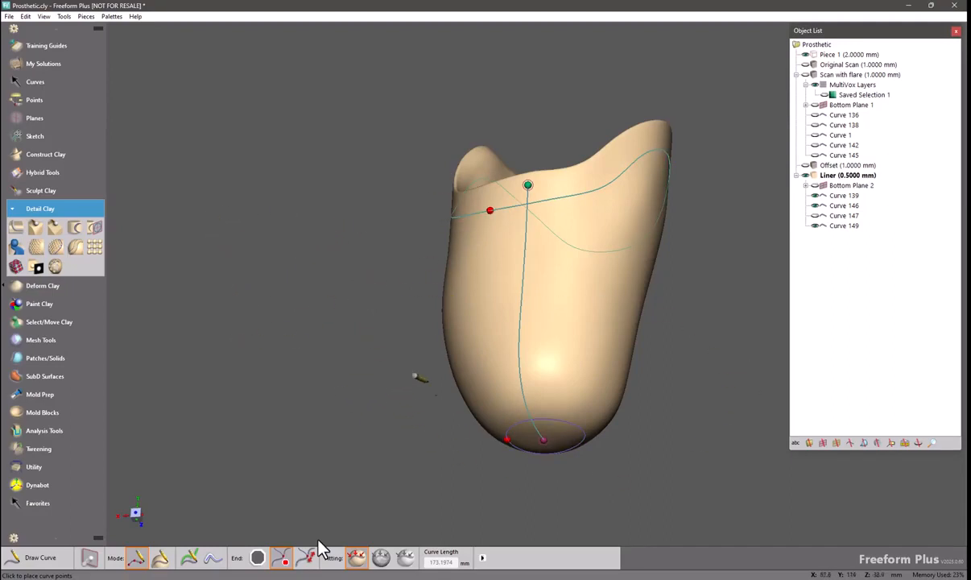
Restart Perforate with Curves 139, 146 and 149 as boundaries and a seed point on the liner's front, and preview
click(55, 267)
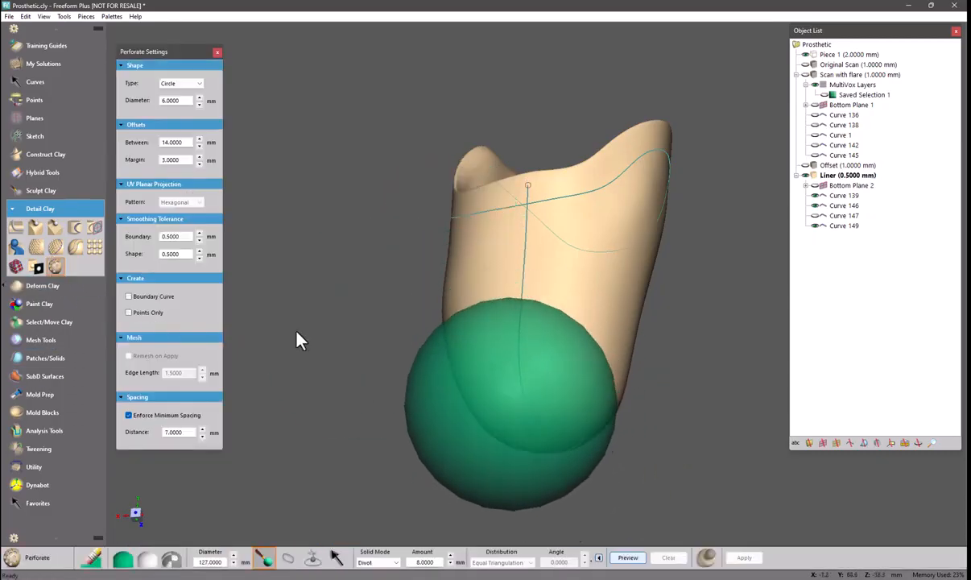
click(283, 564)
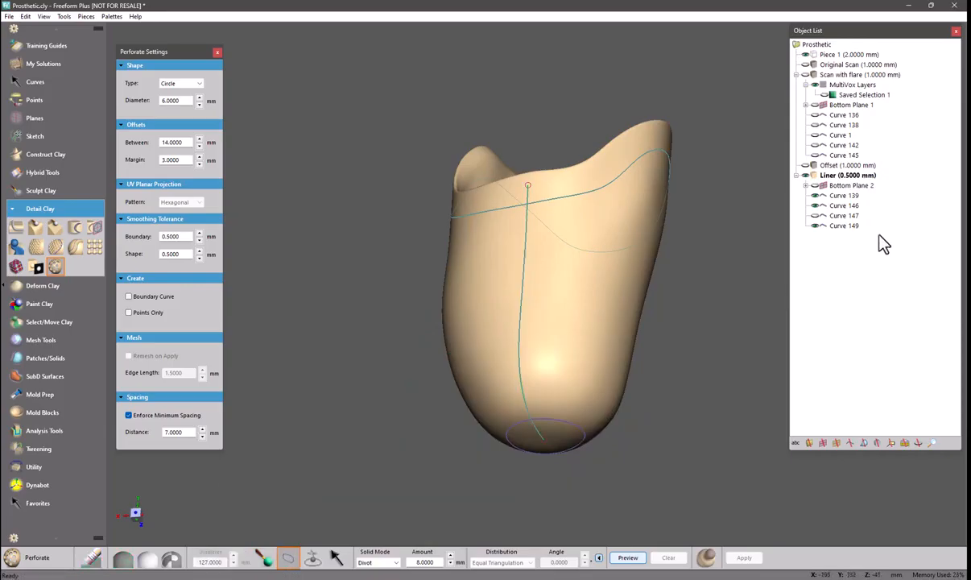
click(843, 194)
shift+click(846, 206)
click(563, 288)
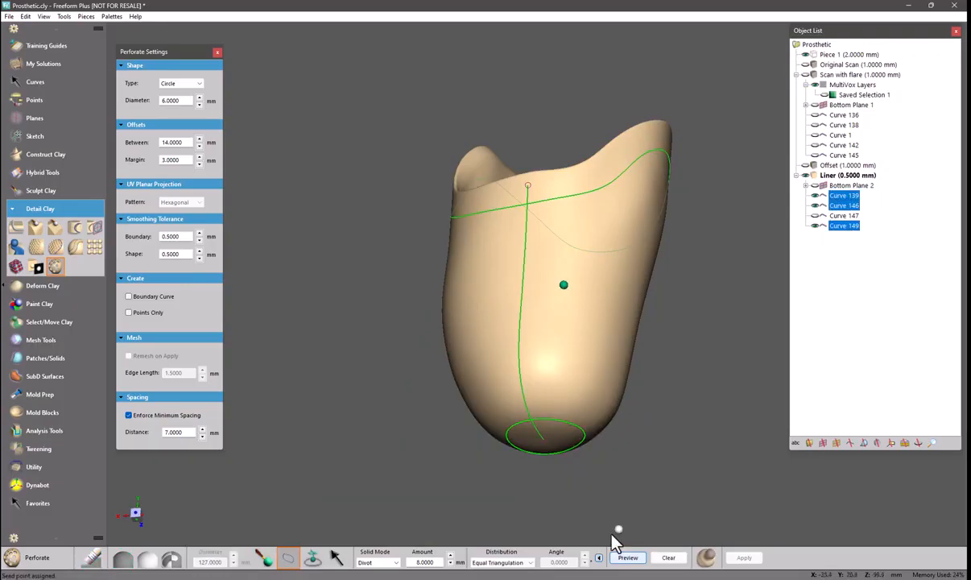
click(628, 557)
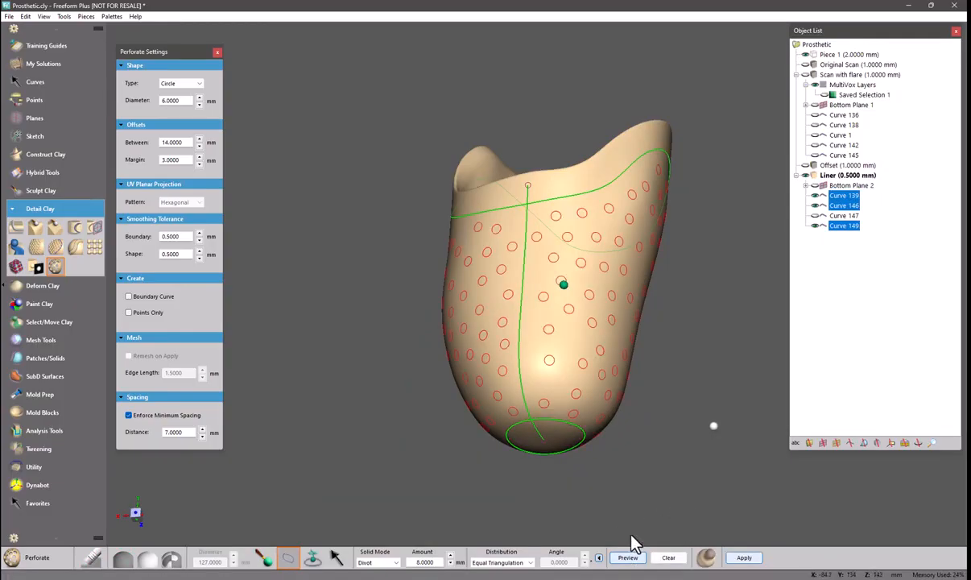
Switch the distribution to UV Projection and apply the perforation to the liner after previewing it
click(501, 562)
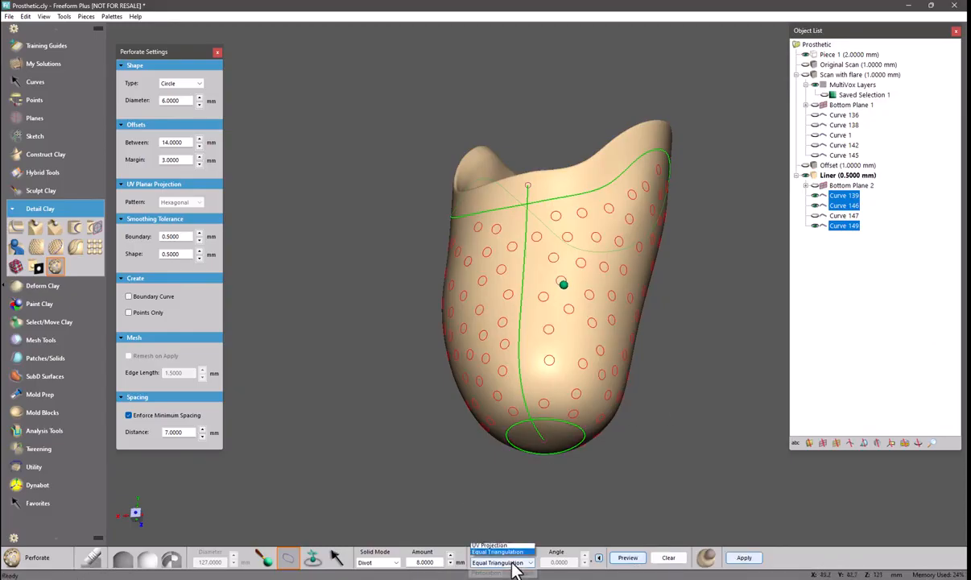
click(491, 548)
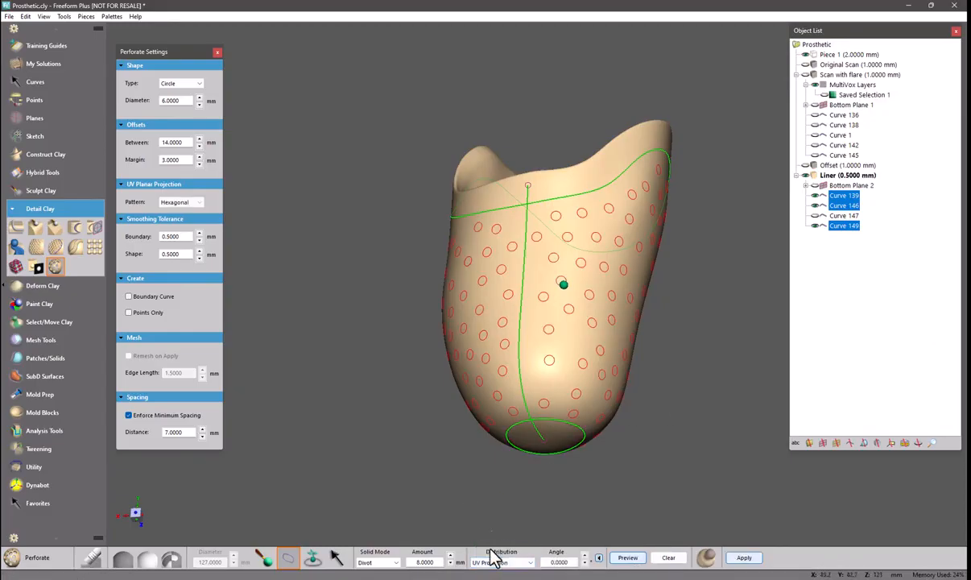
click(628, 559)
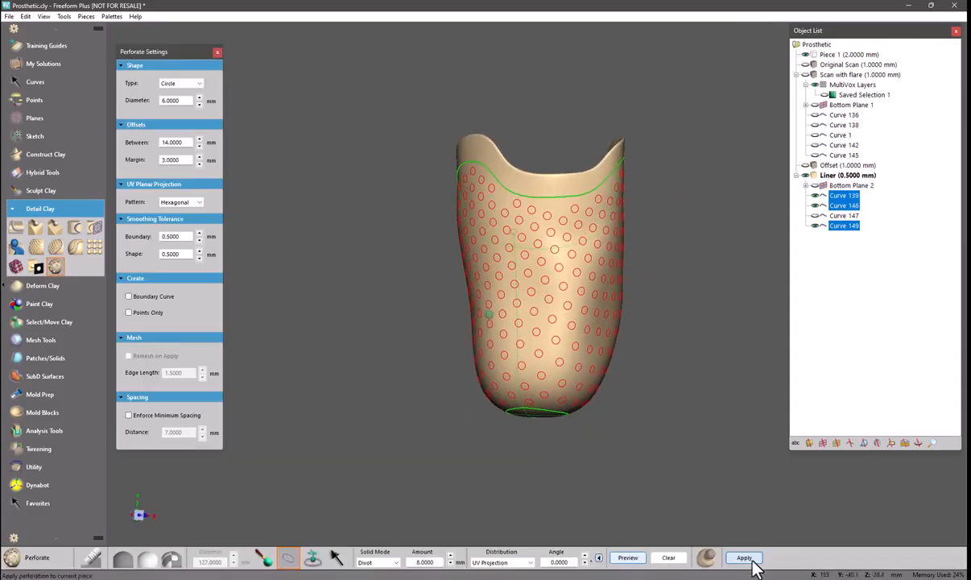
click(744, 556)
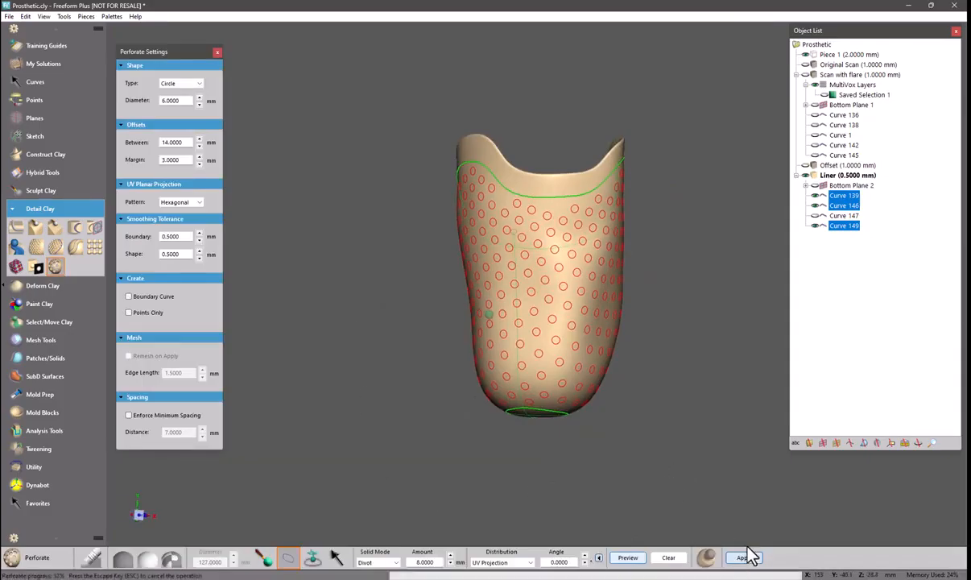